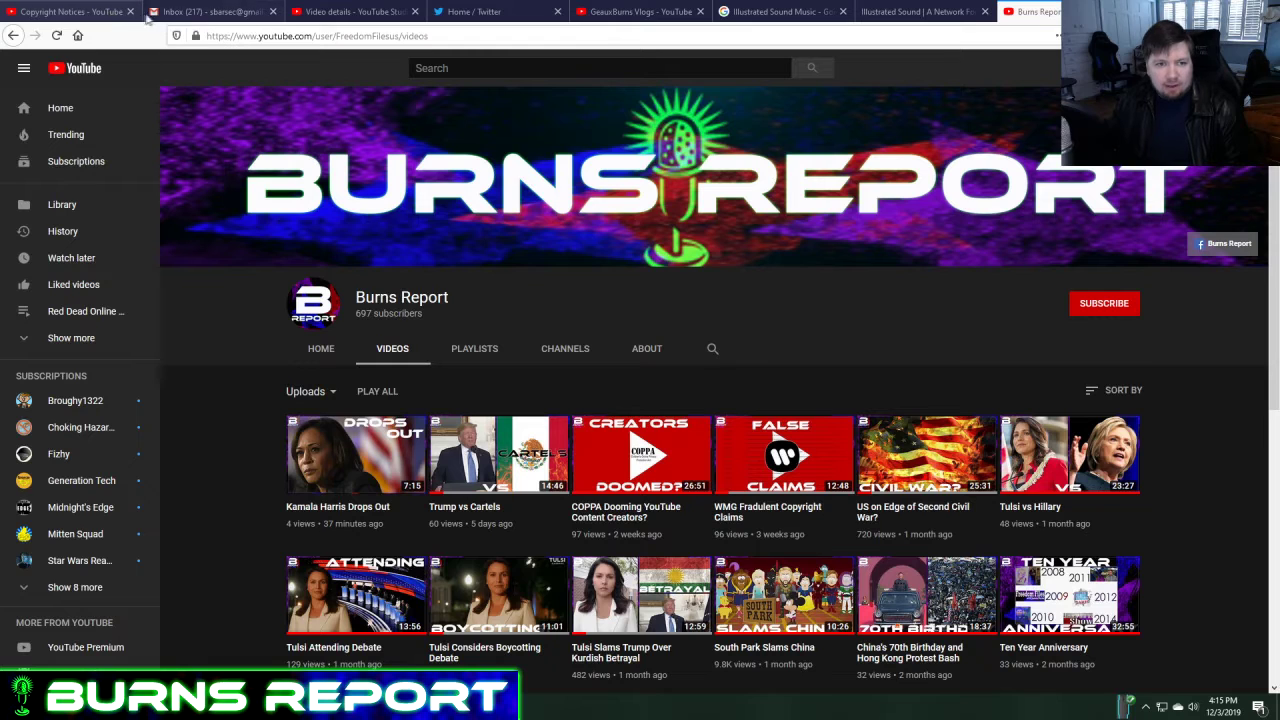
Show the Gmail inbox full of YouTube copyright claim emails for GTA Online videos
click(195, 12)
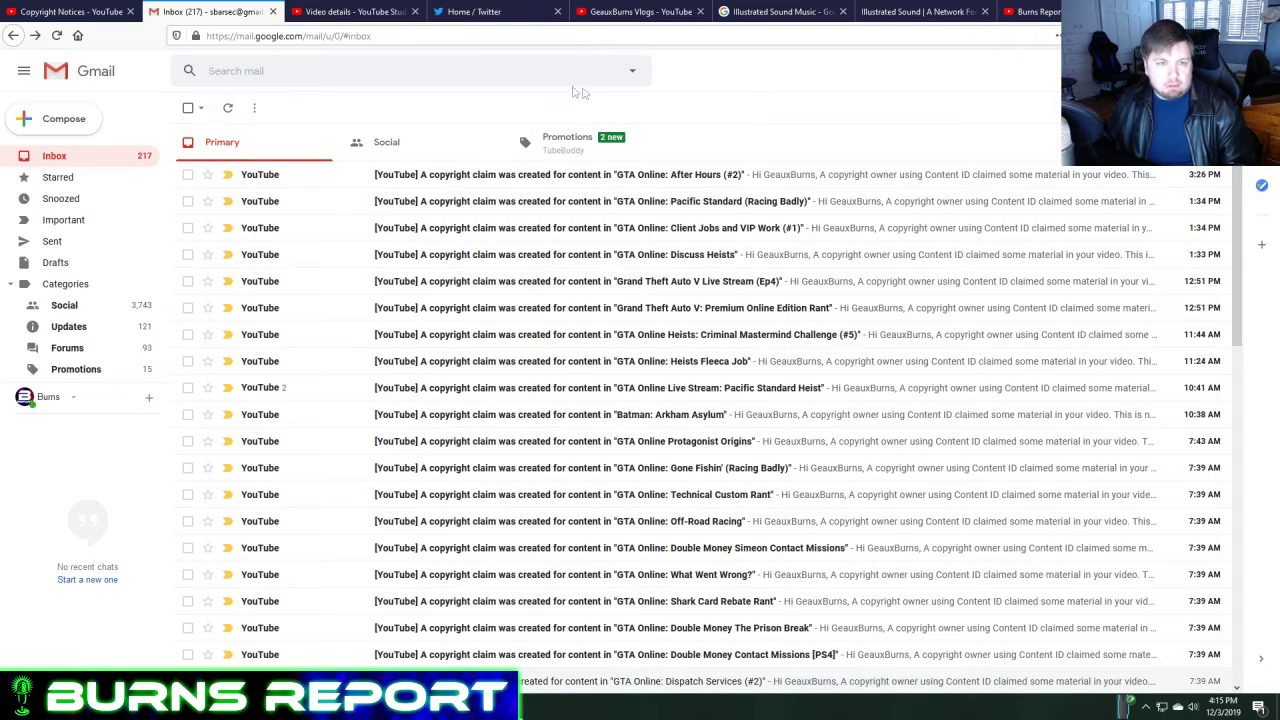
View the Dispatch Services (#2) copyright summary claimed by Illustrated Sound Music, then move to Twitter
click(356, 16)
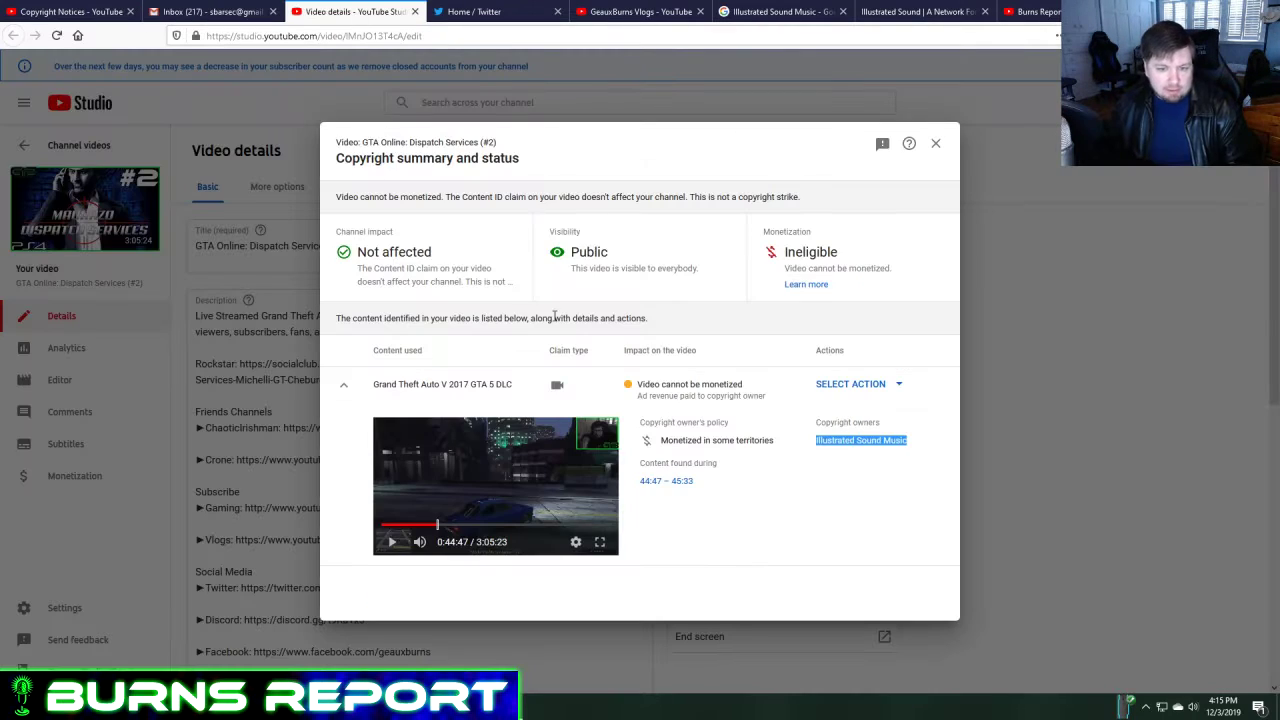
click(840, 460)
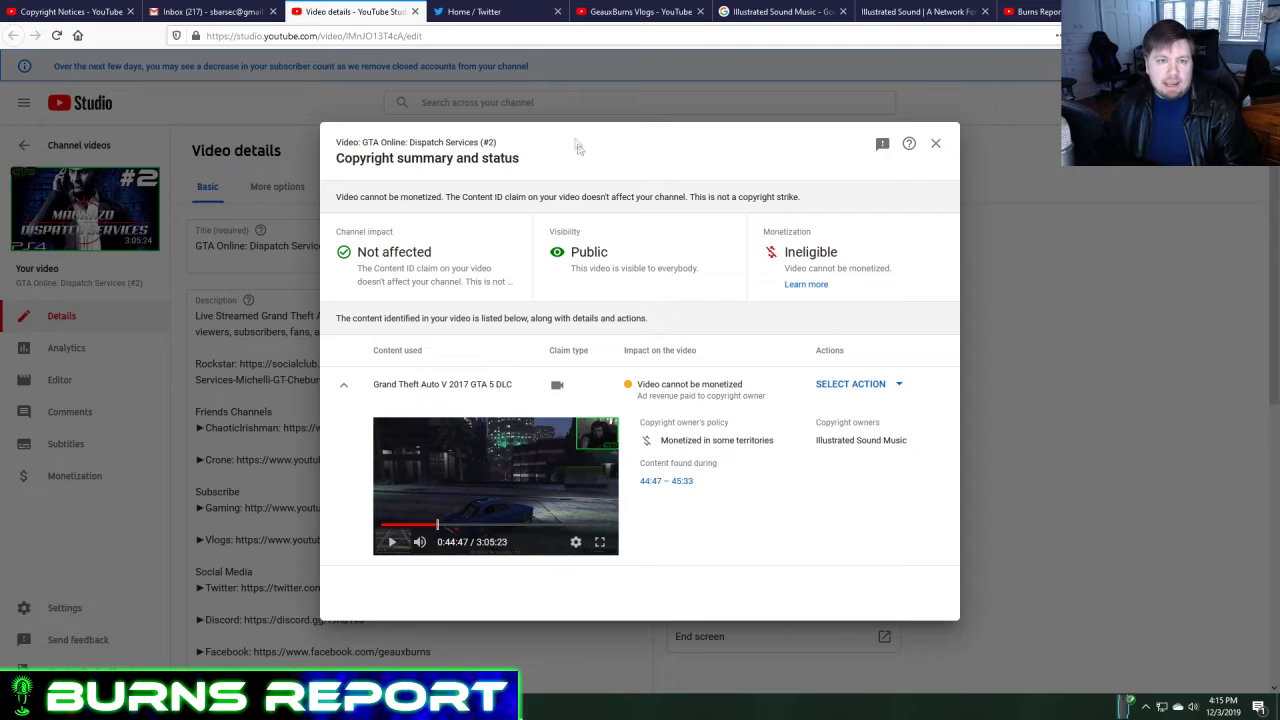
click(517, 20)
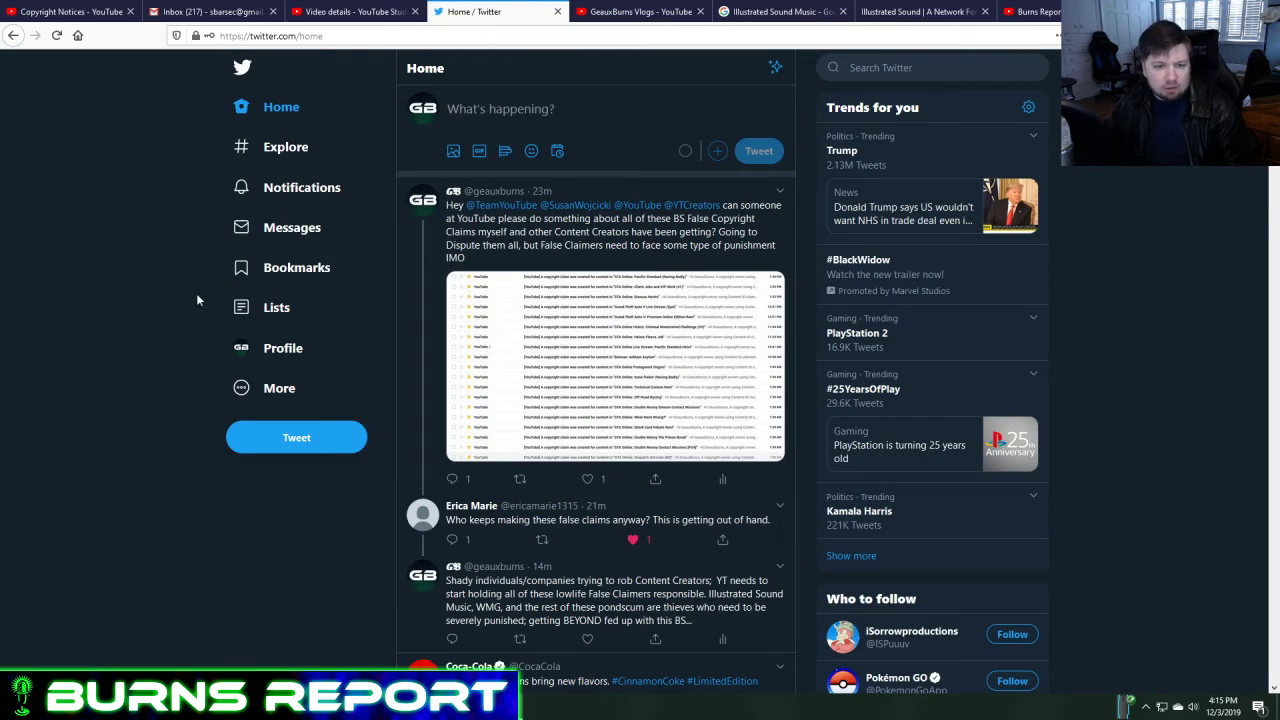
Scroll briefly through the Twitter home feed of tweets protesting false copyright claims
scroll(196, 294, down, 2)
scroll(196, 294, up, 2)
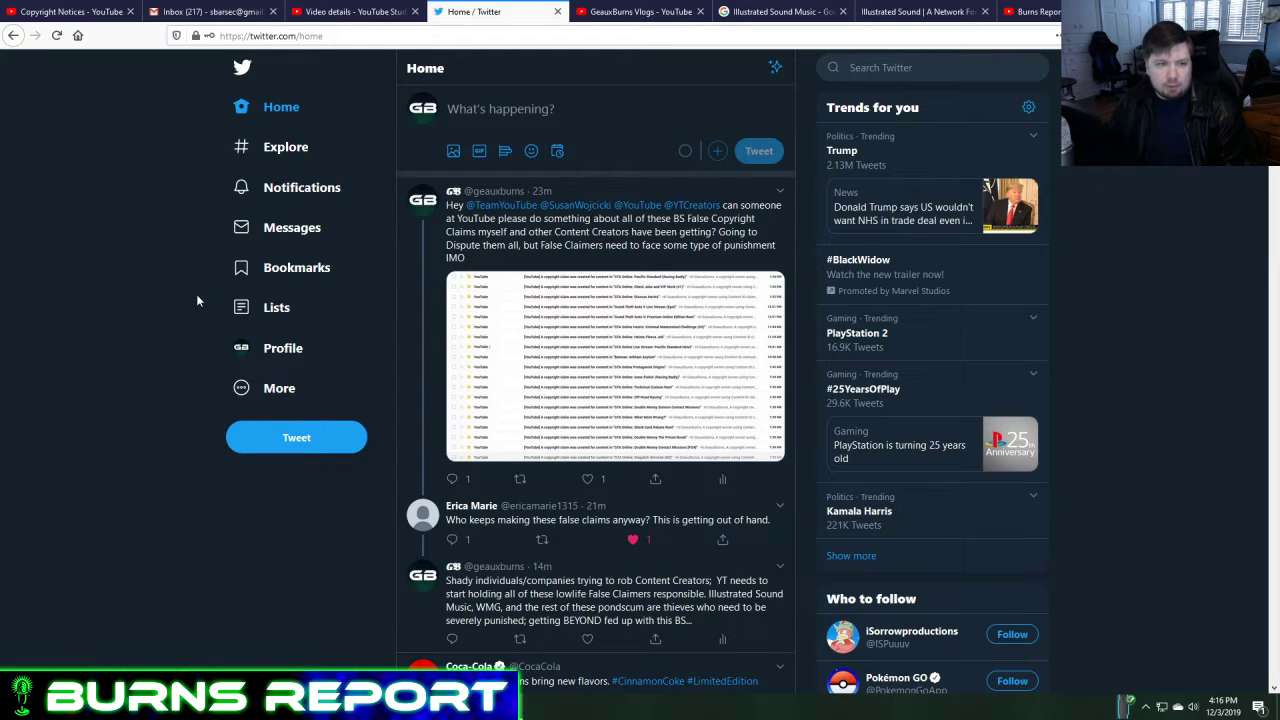
Return to the Gmail claim inbox, then view Google results for 'Illustrated Sound Music'
click(233, 14)
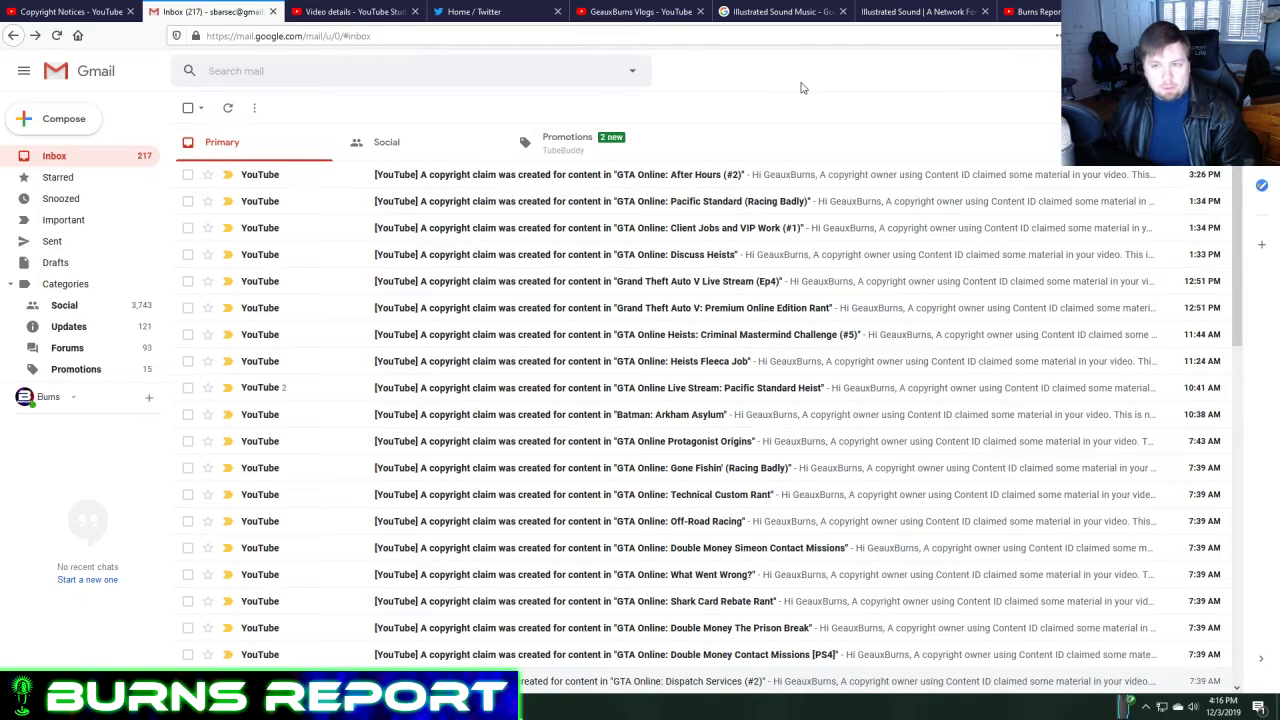
click(785, 14)
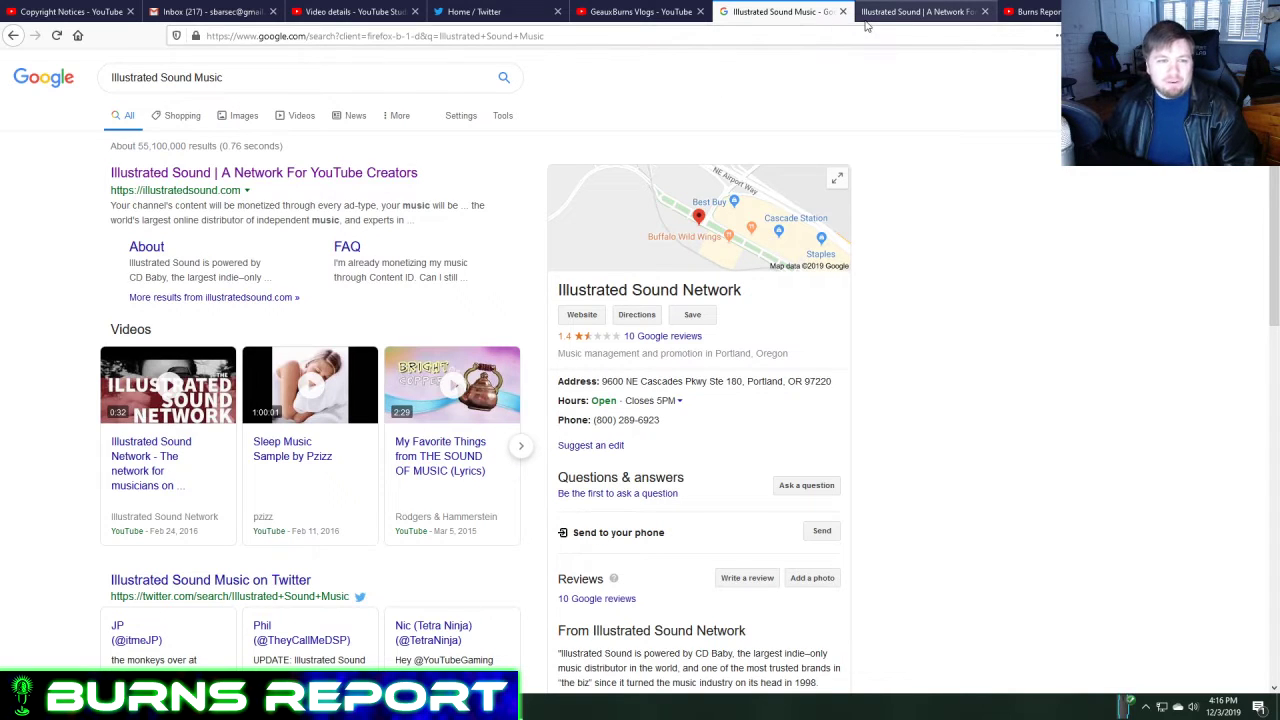
Look over the Illustrated Sound website homepage, then close its tab
click(900, 12)
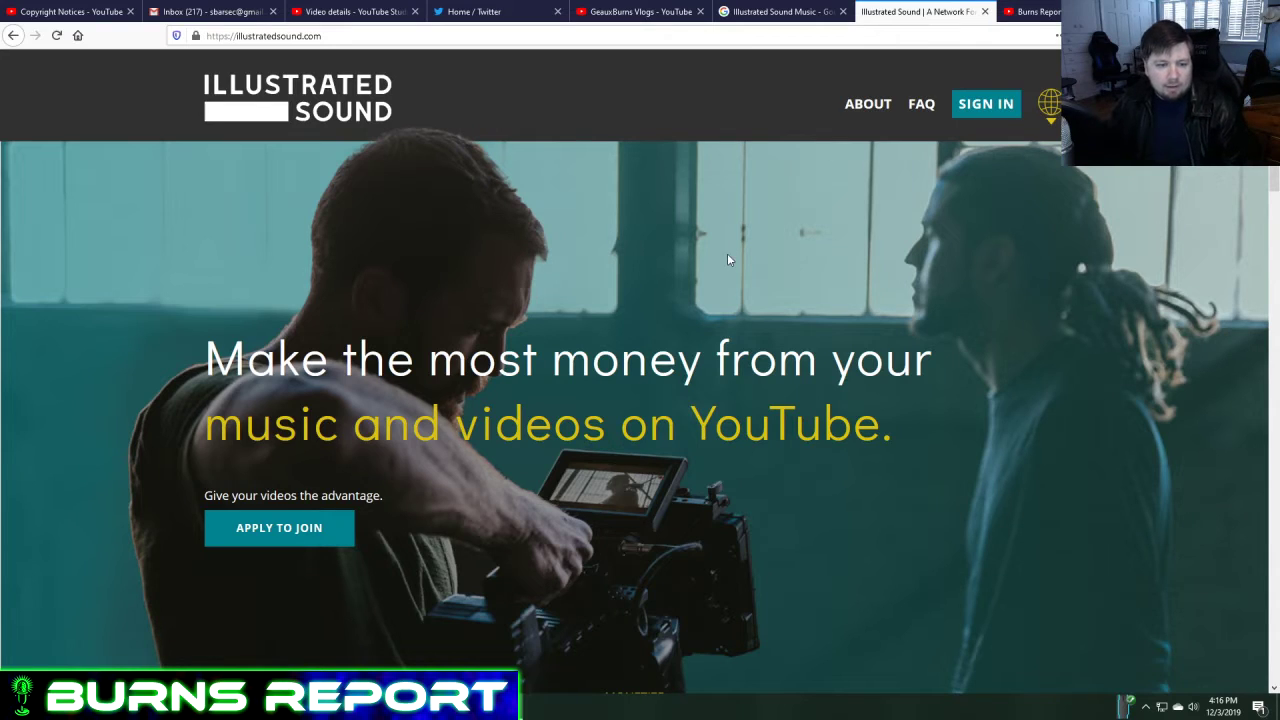
scroll(727, 257, down, 3)
scroll(727, 257, up, 3)
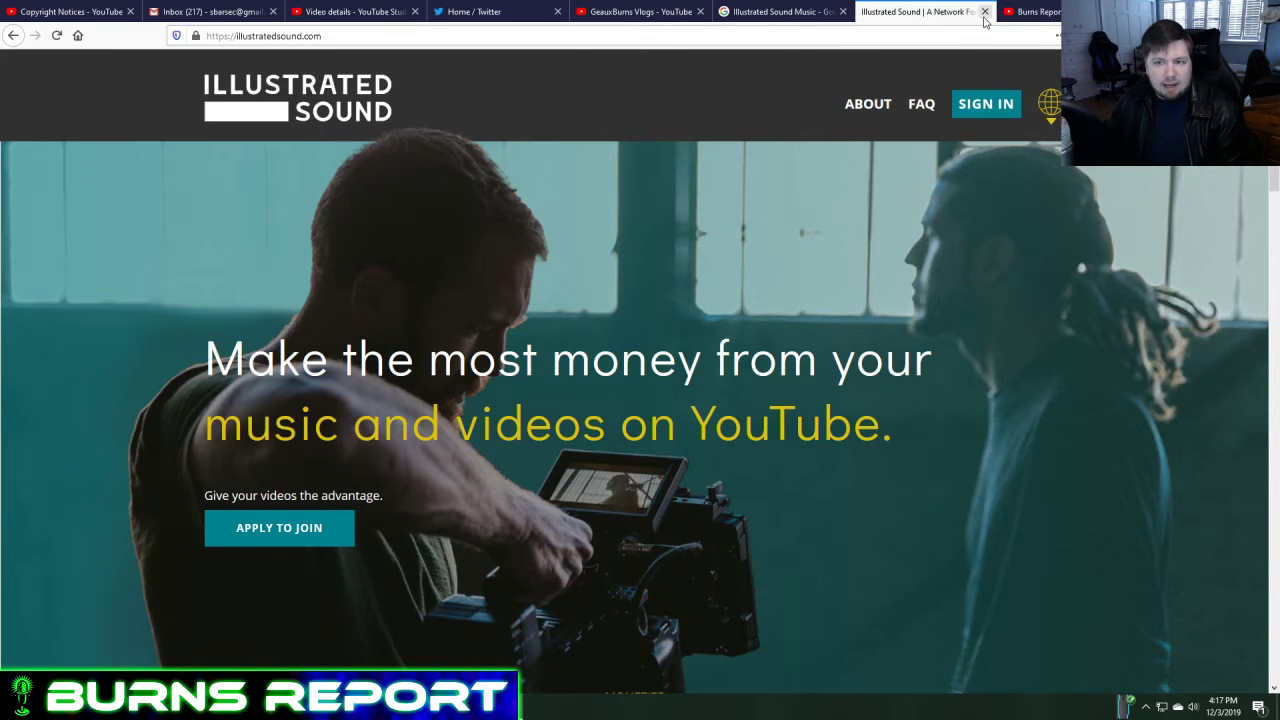
click(984, 11)
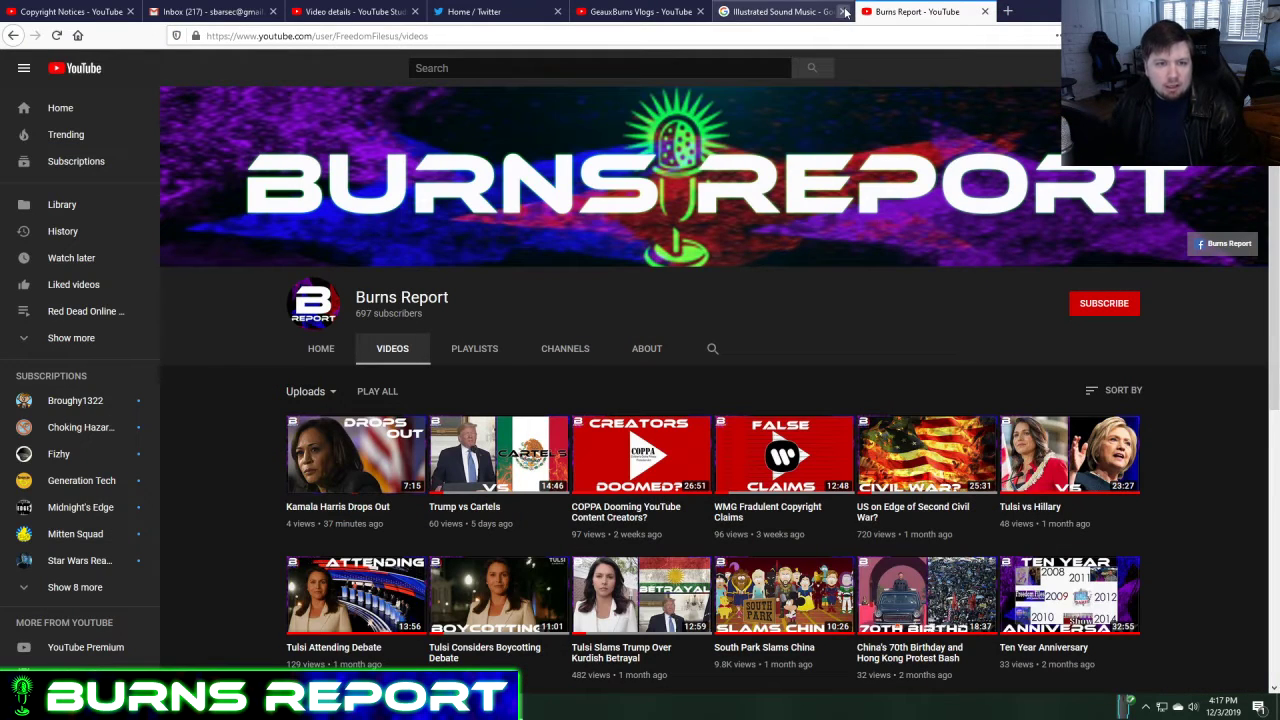
Close the Illustrated Sound Music search results, view the Twitter feed, then return to Gmail
click(843, 11)
click(495, 12)
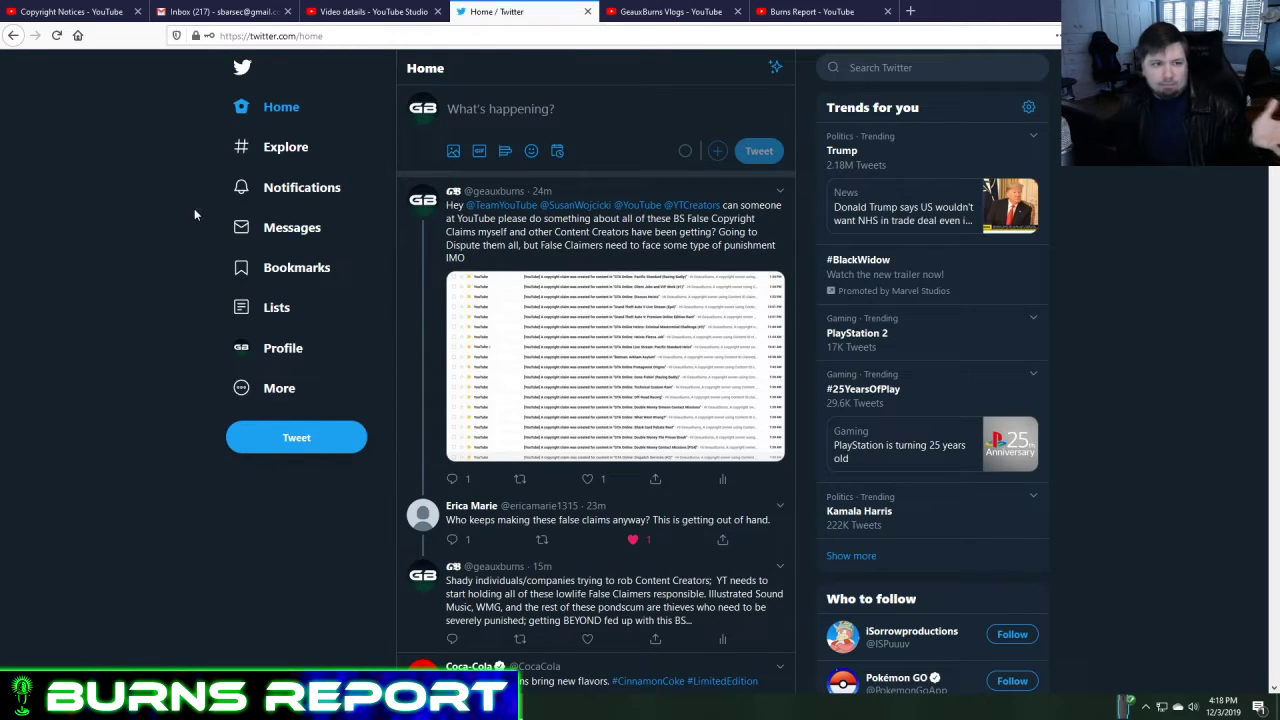
click(204, 12)
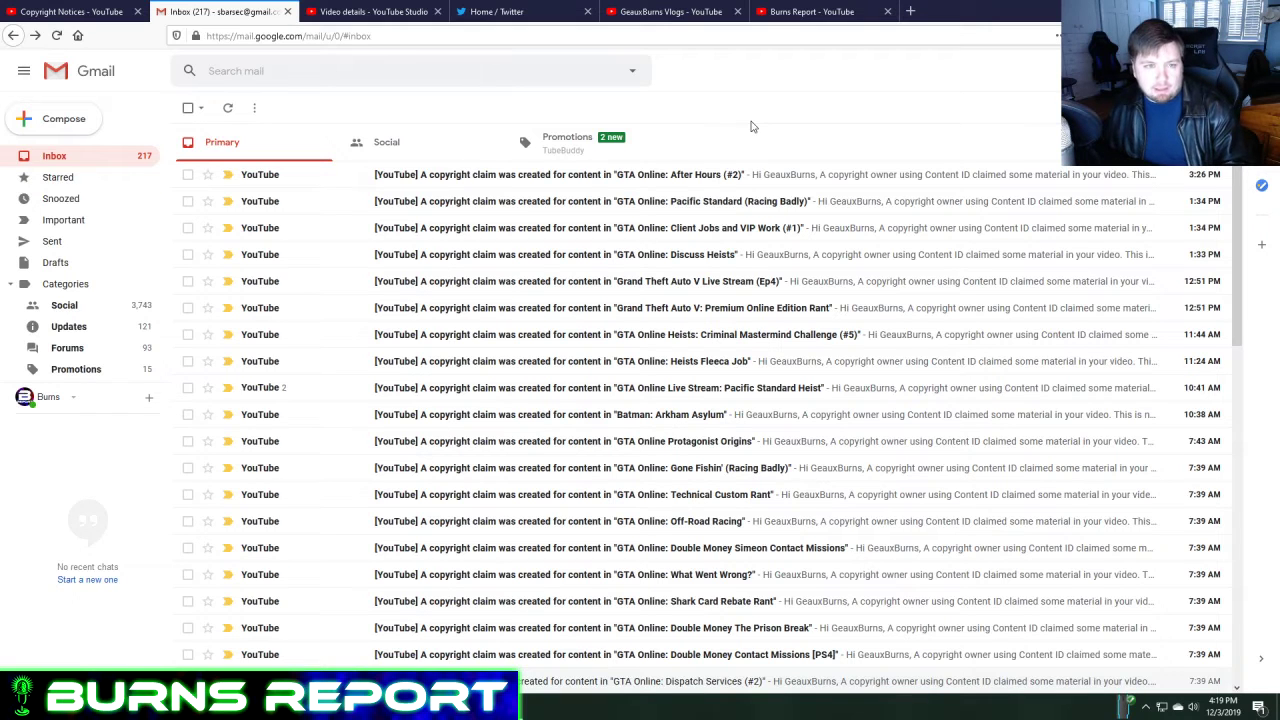
Return to the Dispatch Services (#2) claim and review its Trim out segment and Dispute options
click(370, 12)
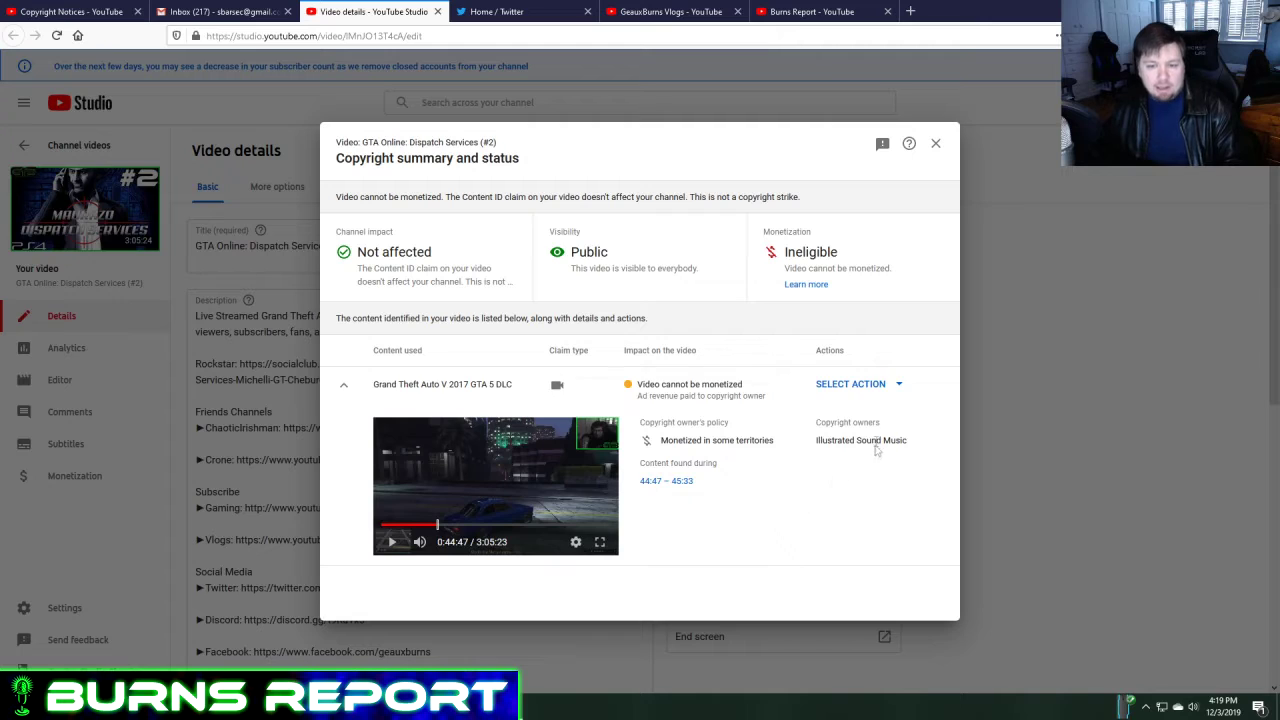
click(895, 386)
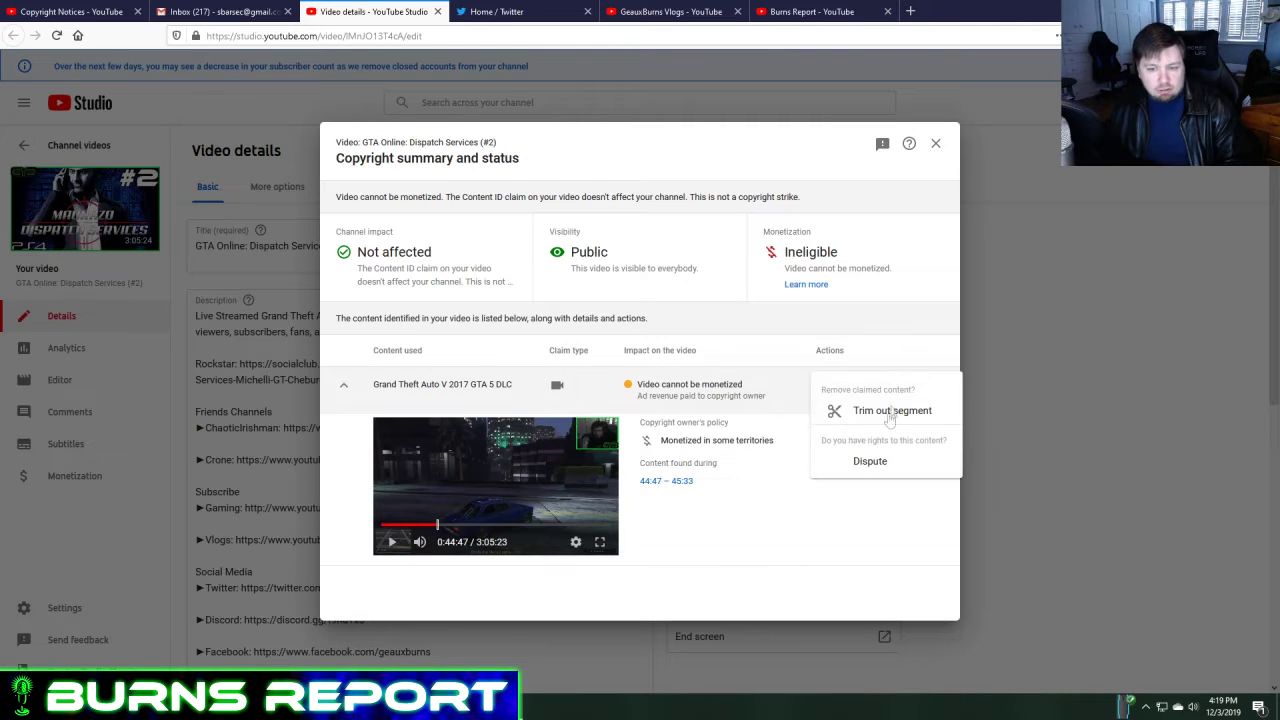
click(790, 548)
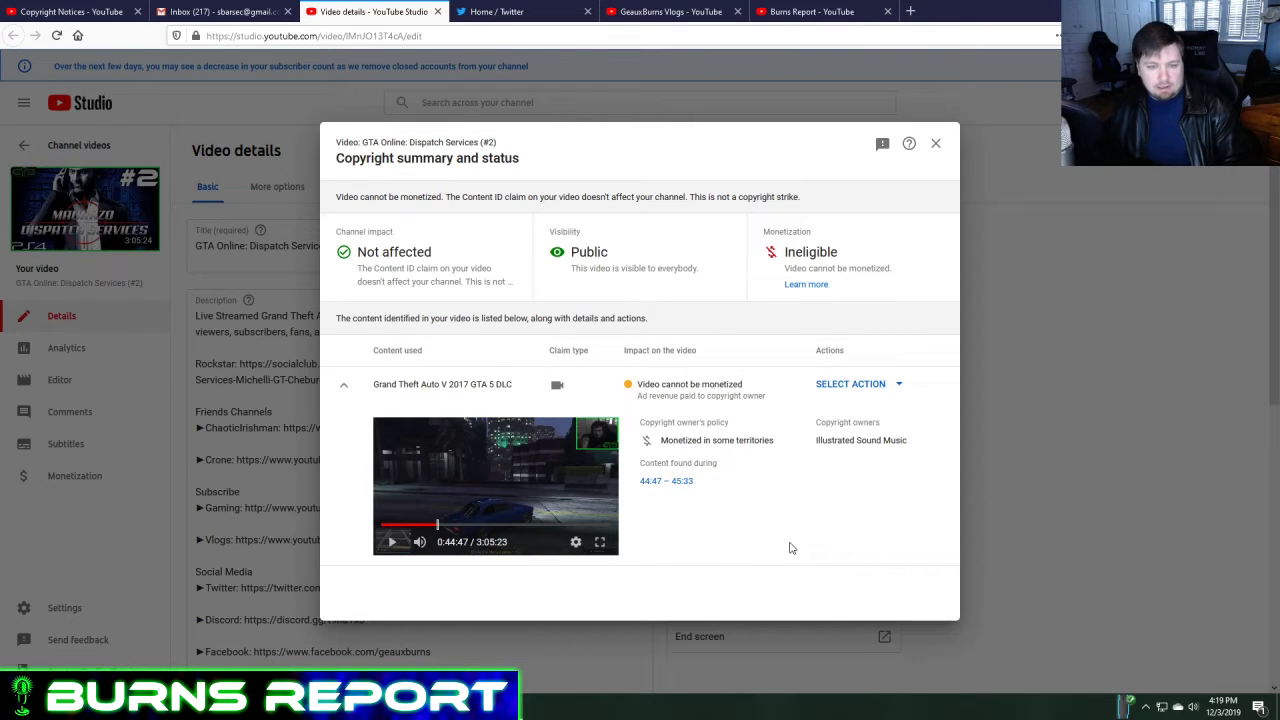
click(876, 396)
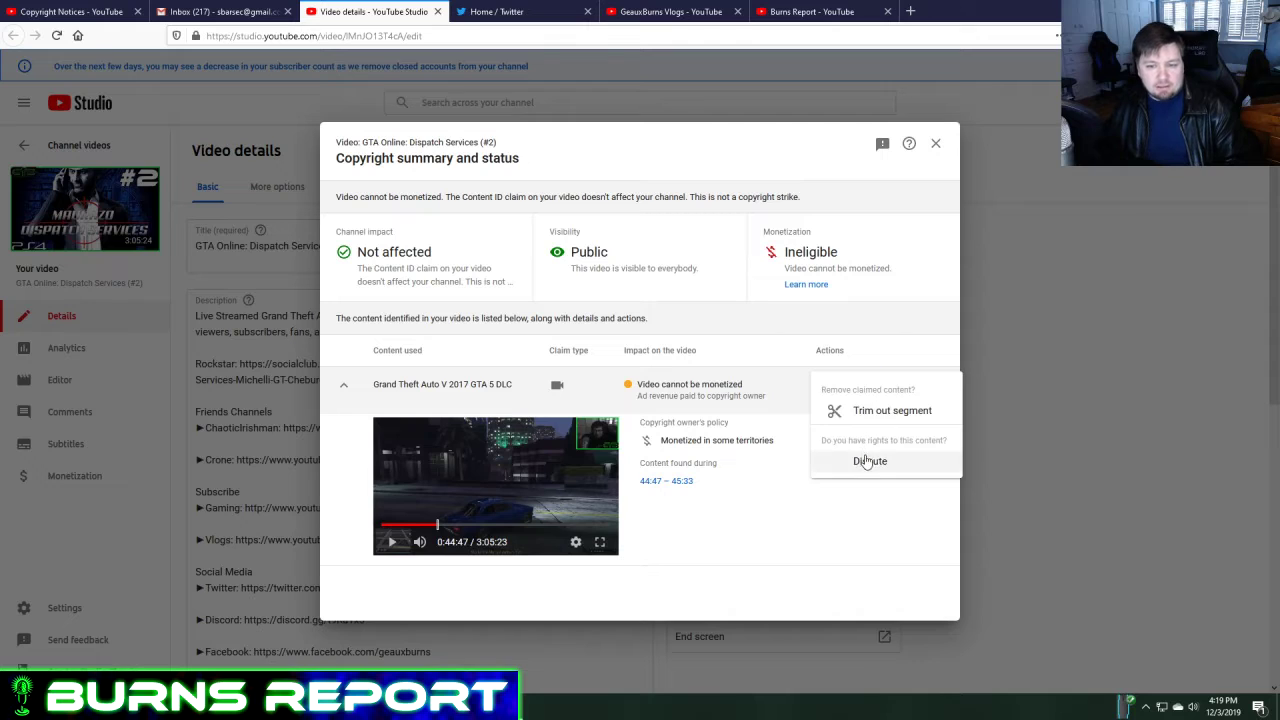
Choose Dispute on the Grand Theft Auto V 2017 GTA 5 DLC claim, then return to Gmail
click(868, 461)
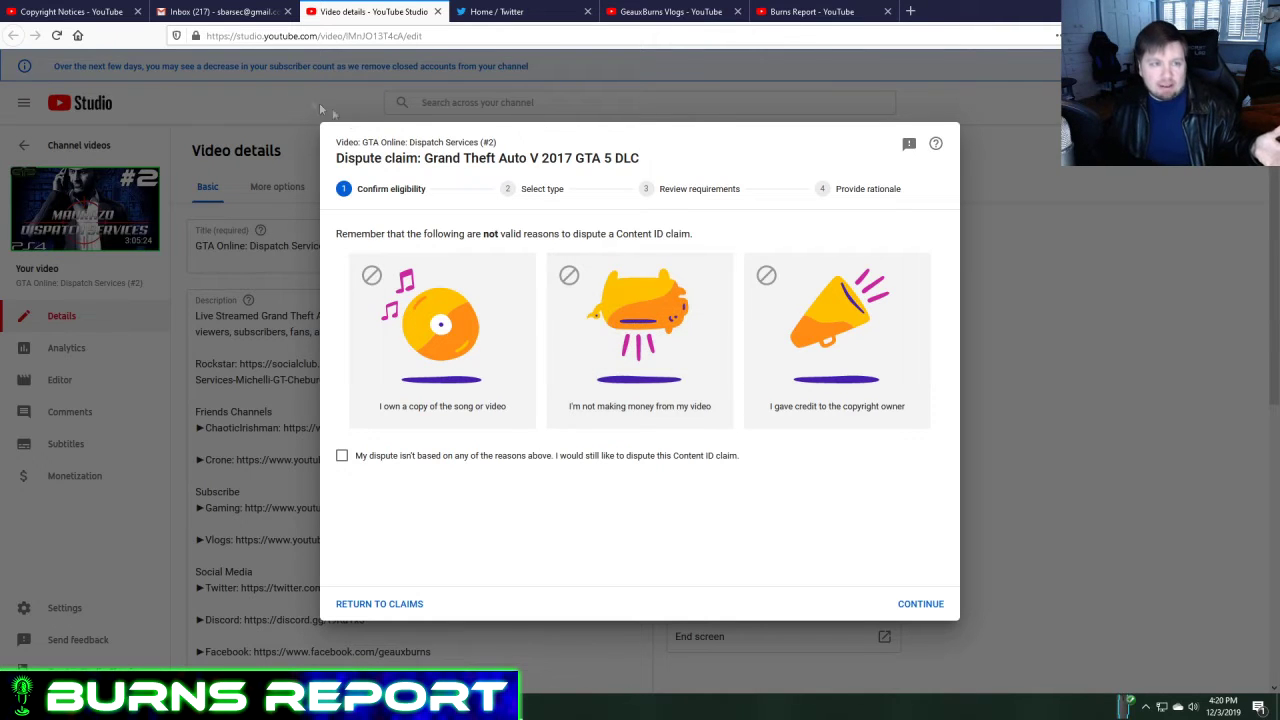
click(225, 12)
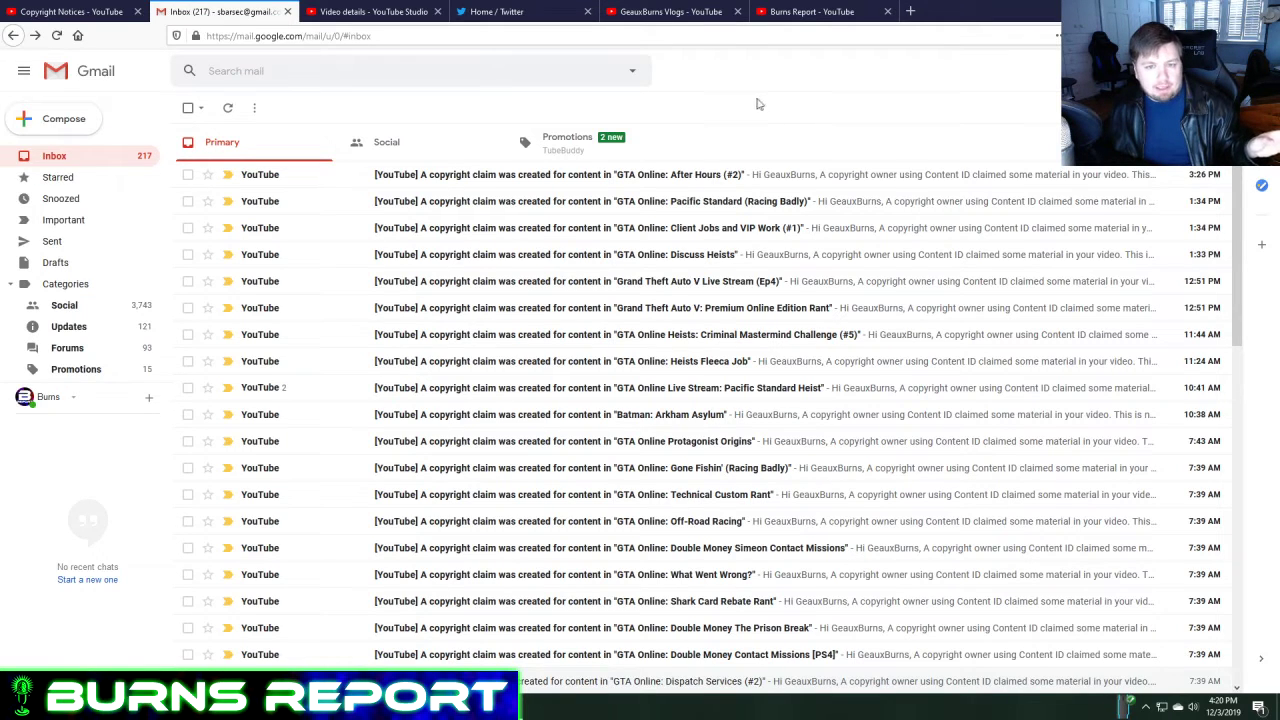
Switch to the GeauxBurns Vlogs channel's videos page showing 244 subscribers
click(690, 14)
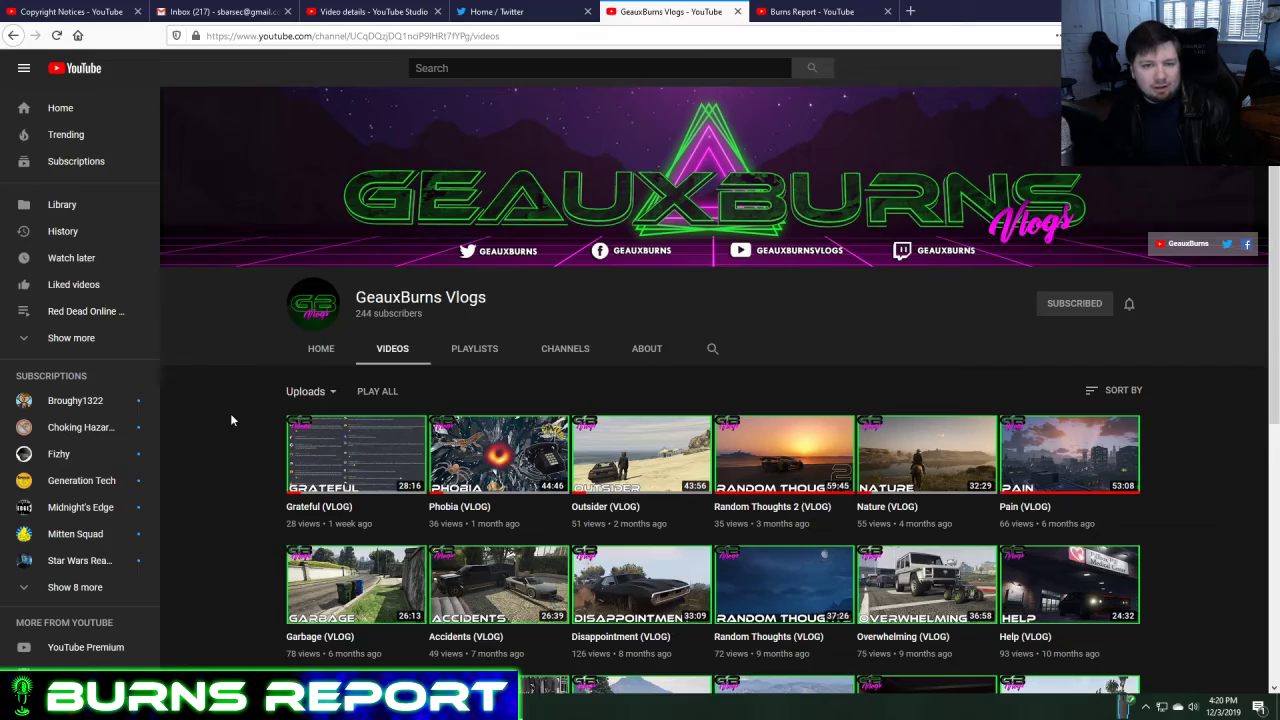
scroll(231, 420, down, 2)
scroll(231, 427, down, 2)
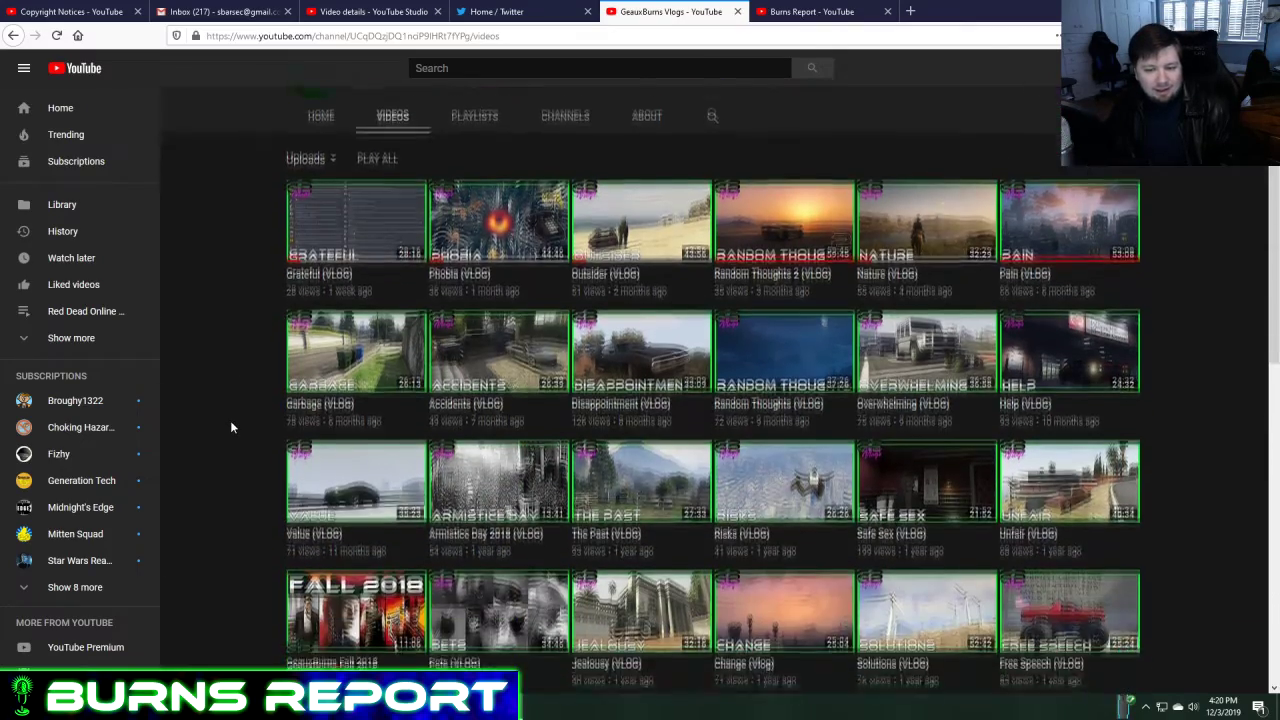
scroll(231, 427, up, 3)
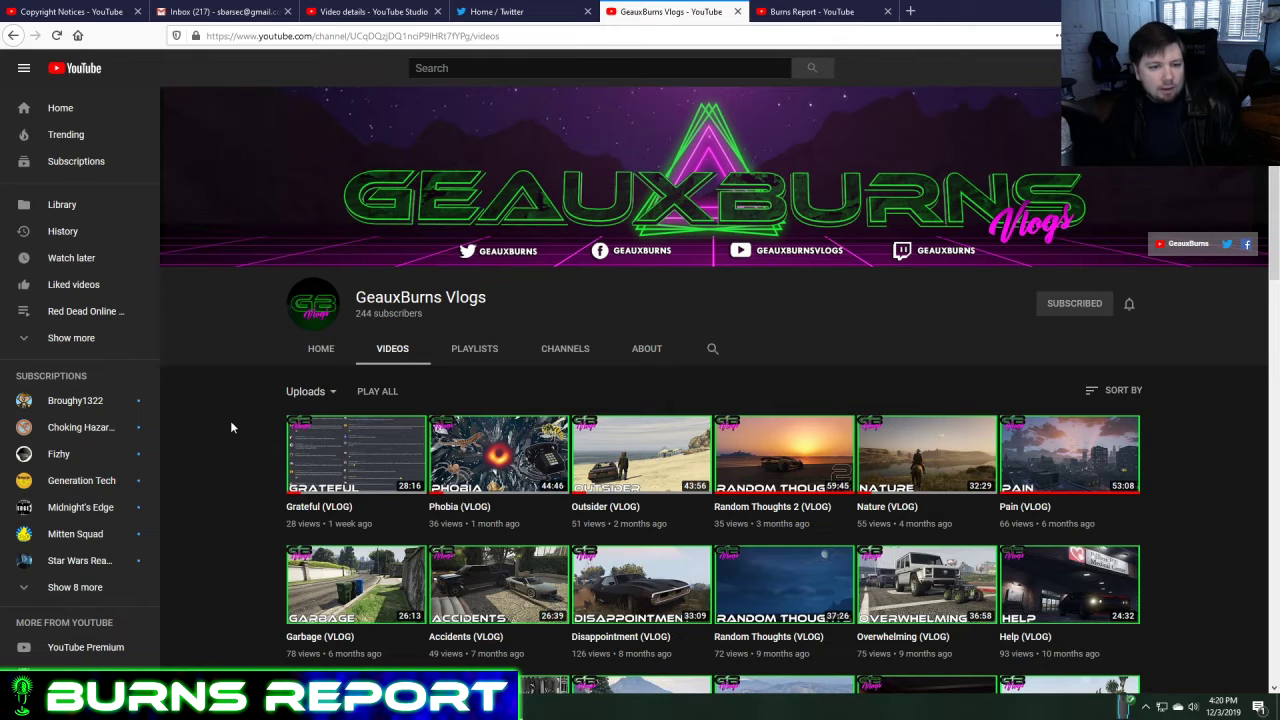
click(496, 13)
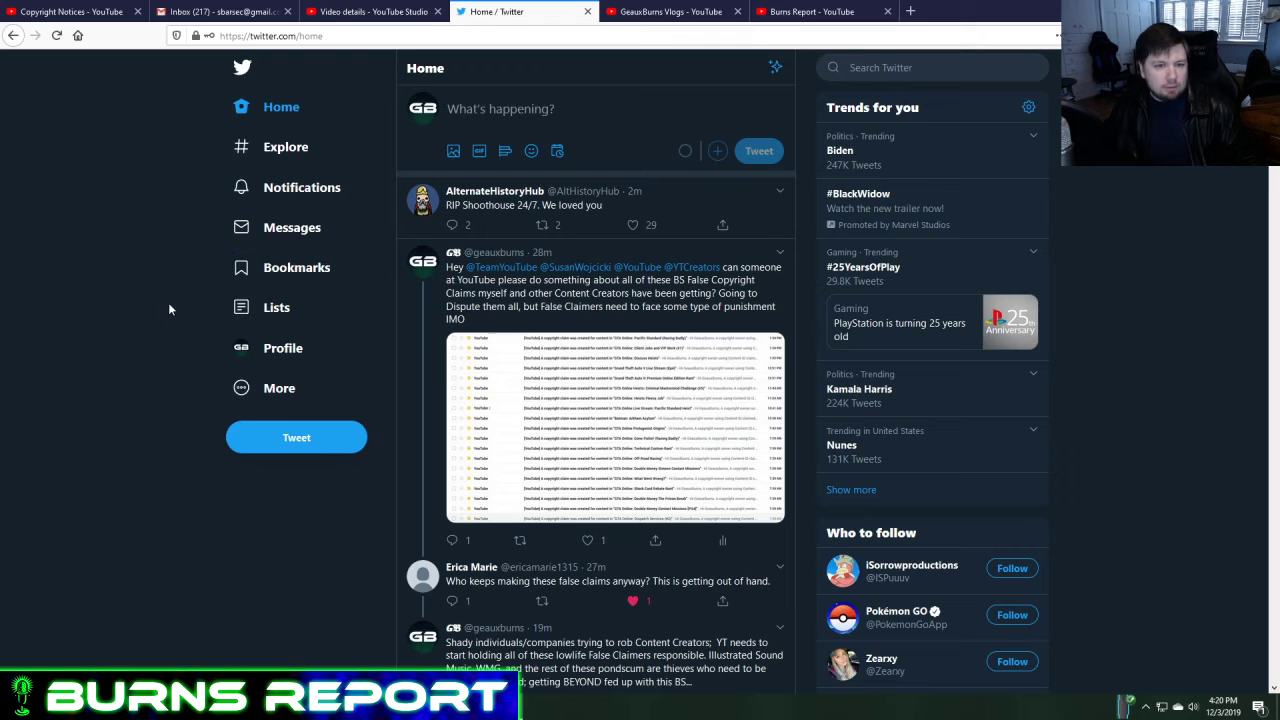
Scroll the Twitter home feed to review the tweets about false copyright claims
scroll(169, 309, down, 2)
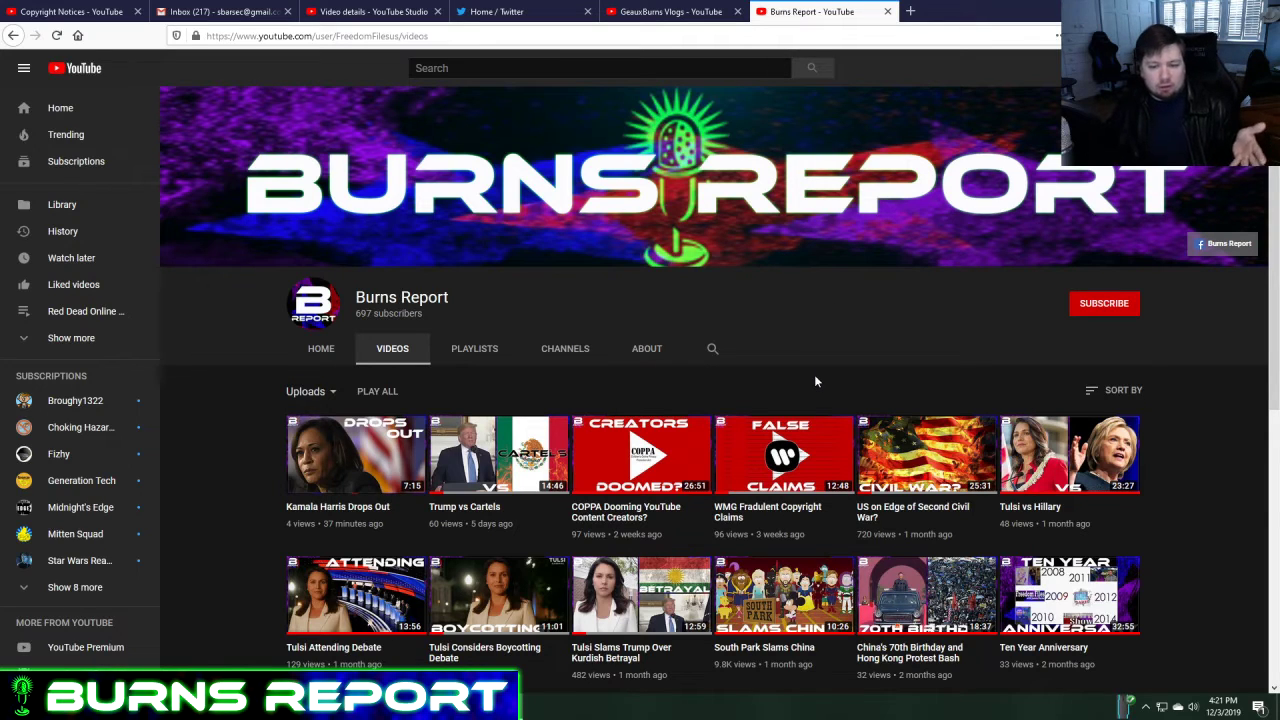
Glance at the Video details dispute form, then the claim-email inbox, then the Twitter feed
click(370, 12)
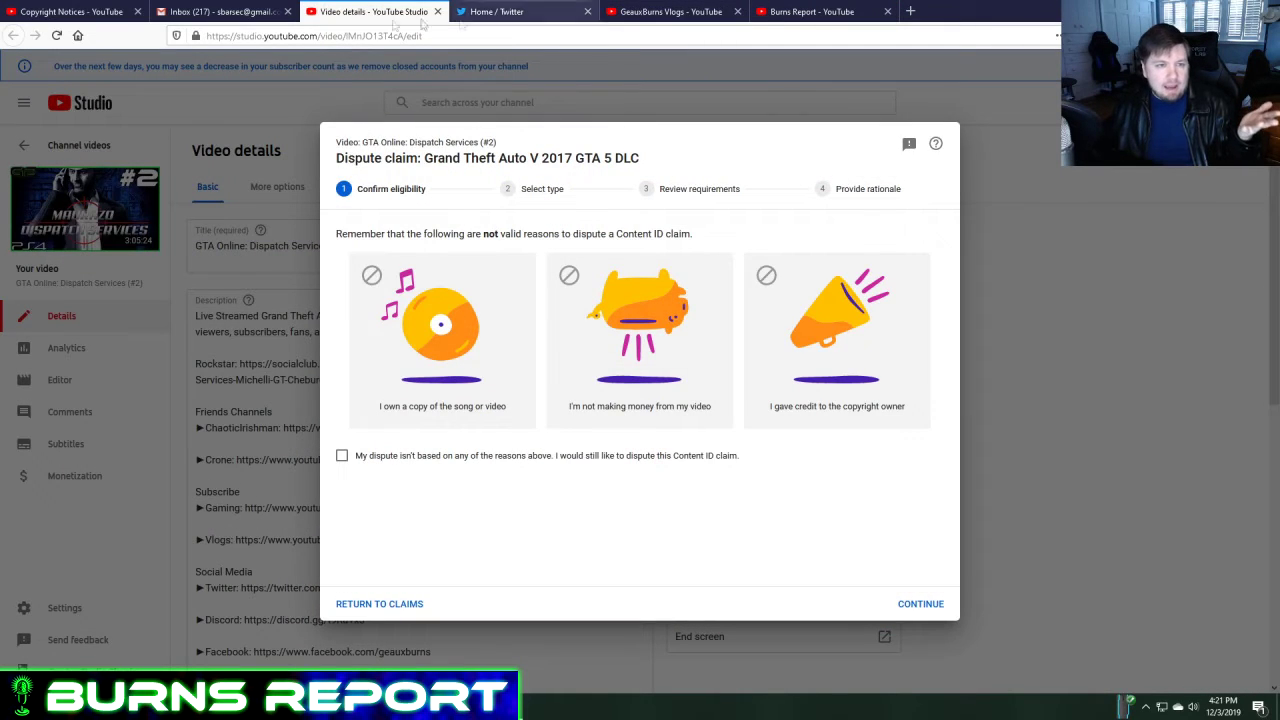
click(250, 12)
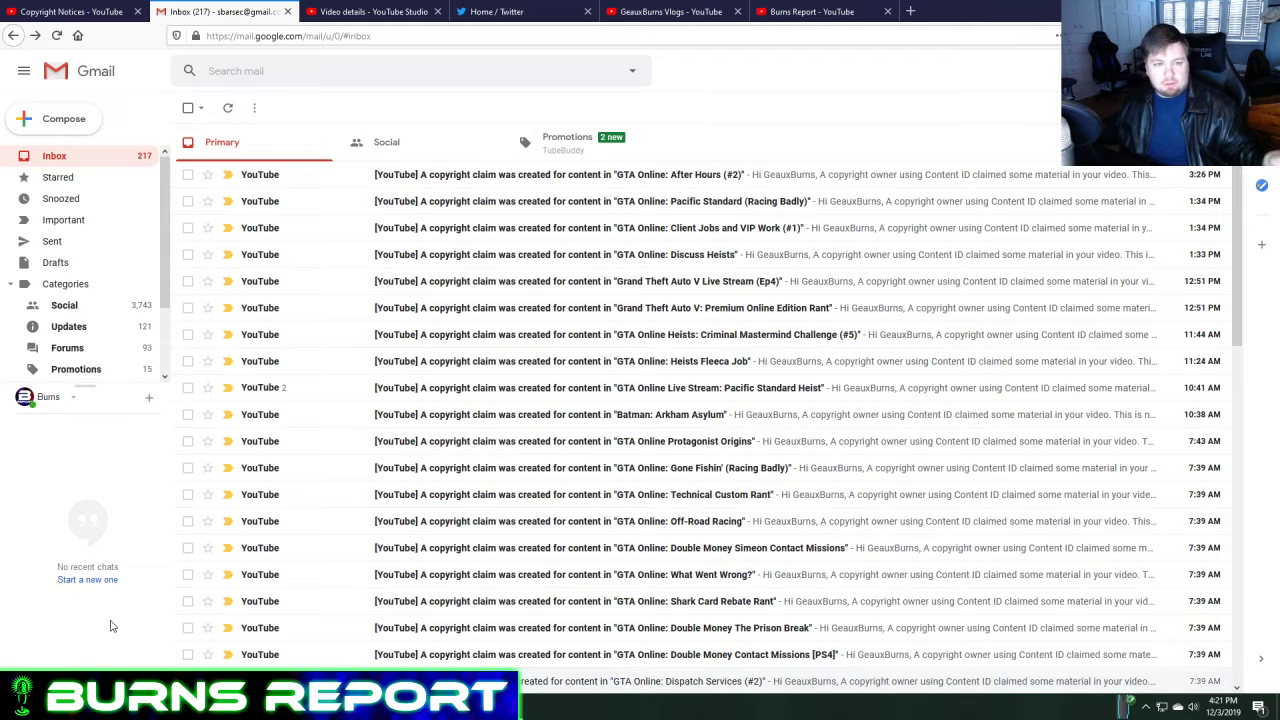
key(ctrl+4)
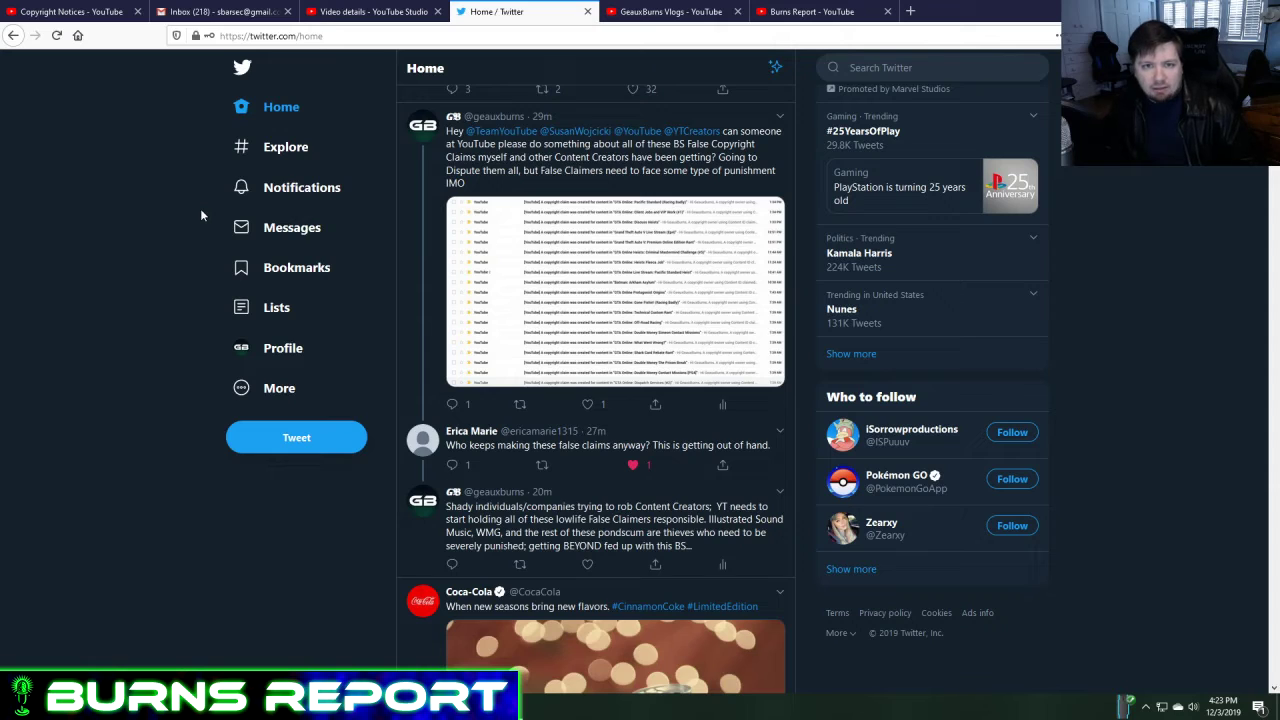
Back in Gmail, open the BioShock #TBT copyright claim email from Illustrated Sound Music
key(ctrl+2)
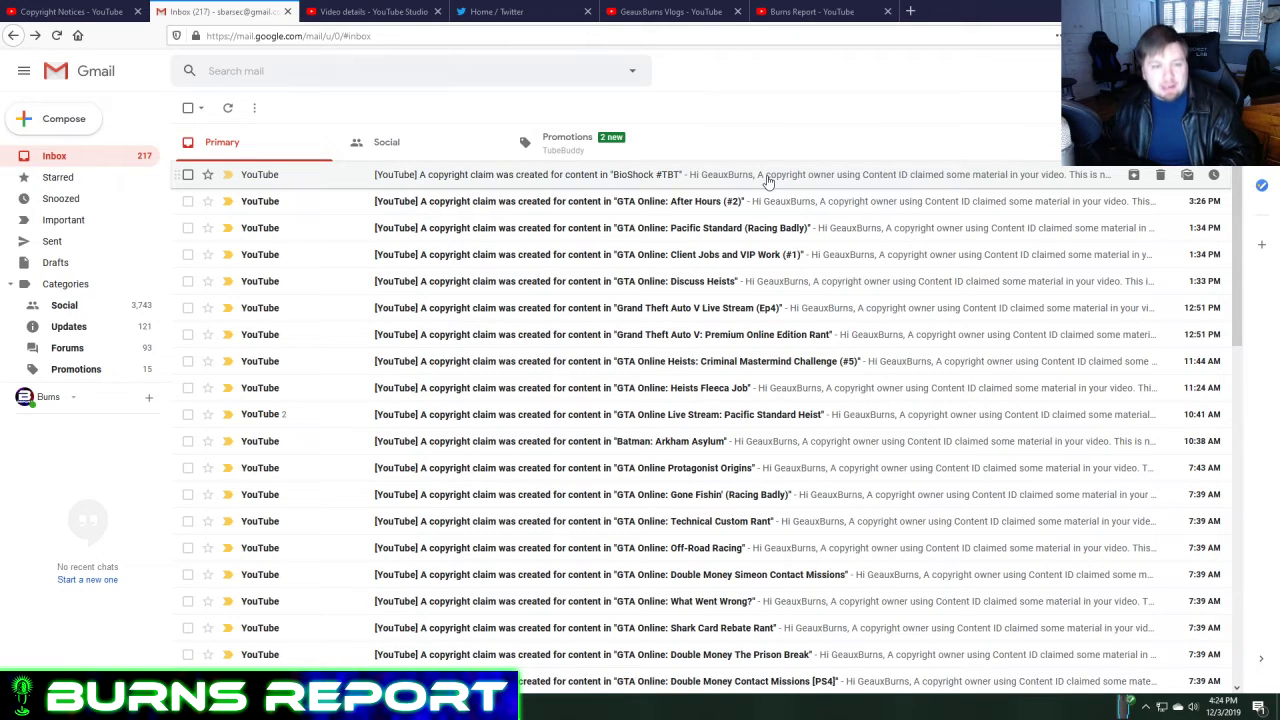
click(768, 181)
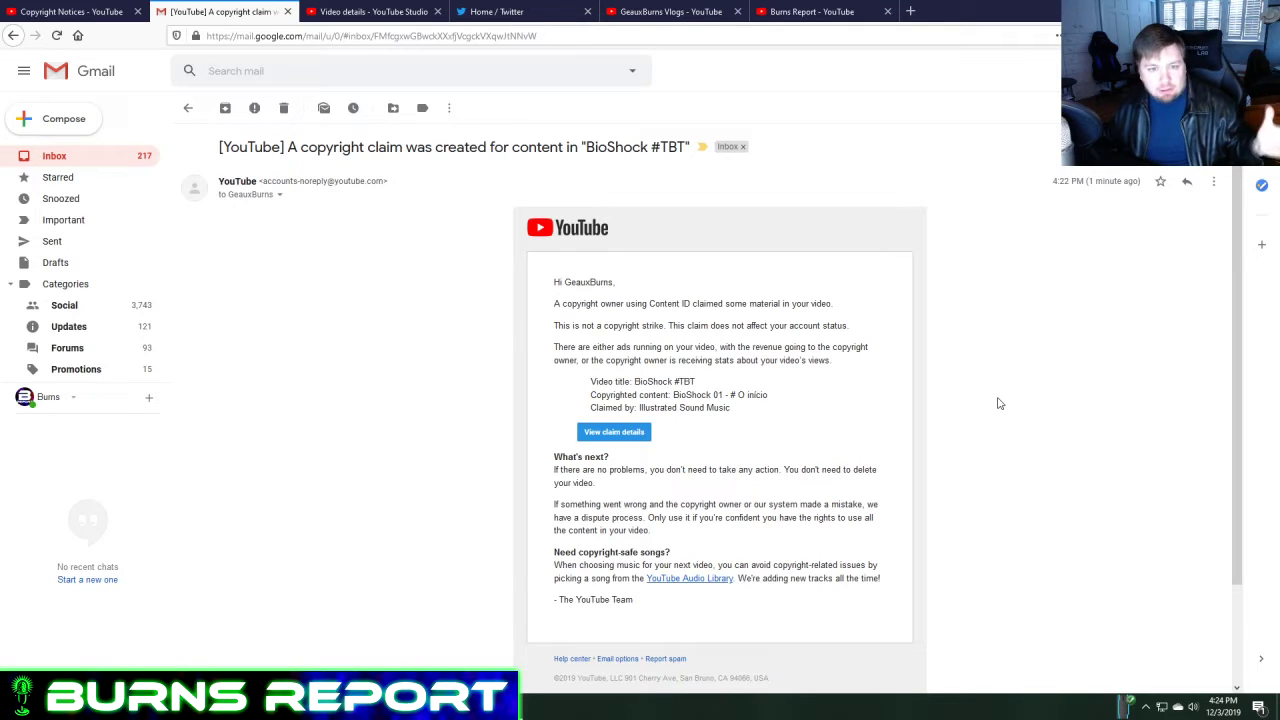
Search Google for 'illustrated sound music' in a new tab, then close that tab
click(910, 11)
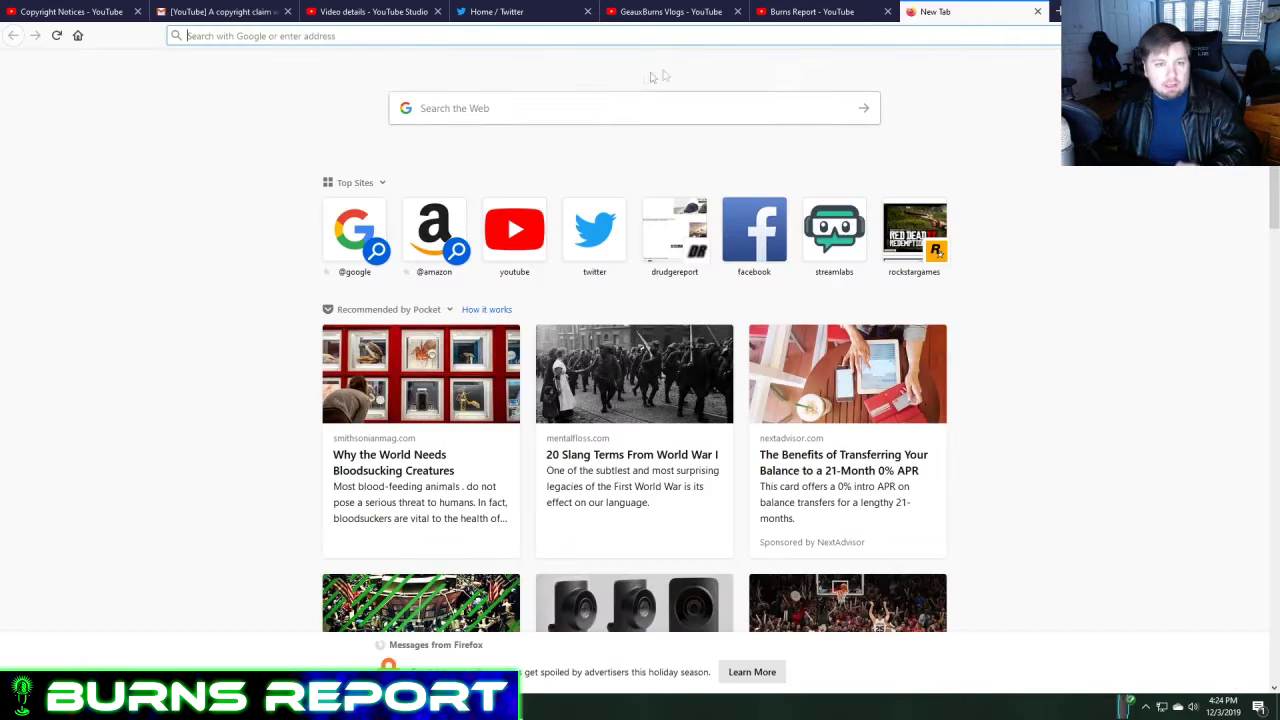
click(537, 108)
text(i)
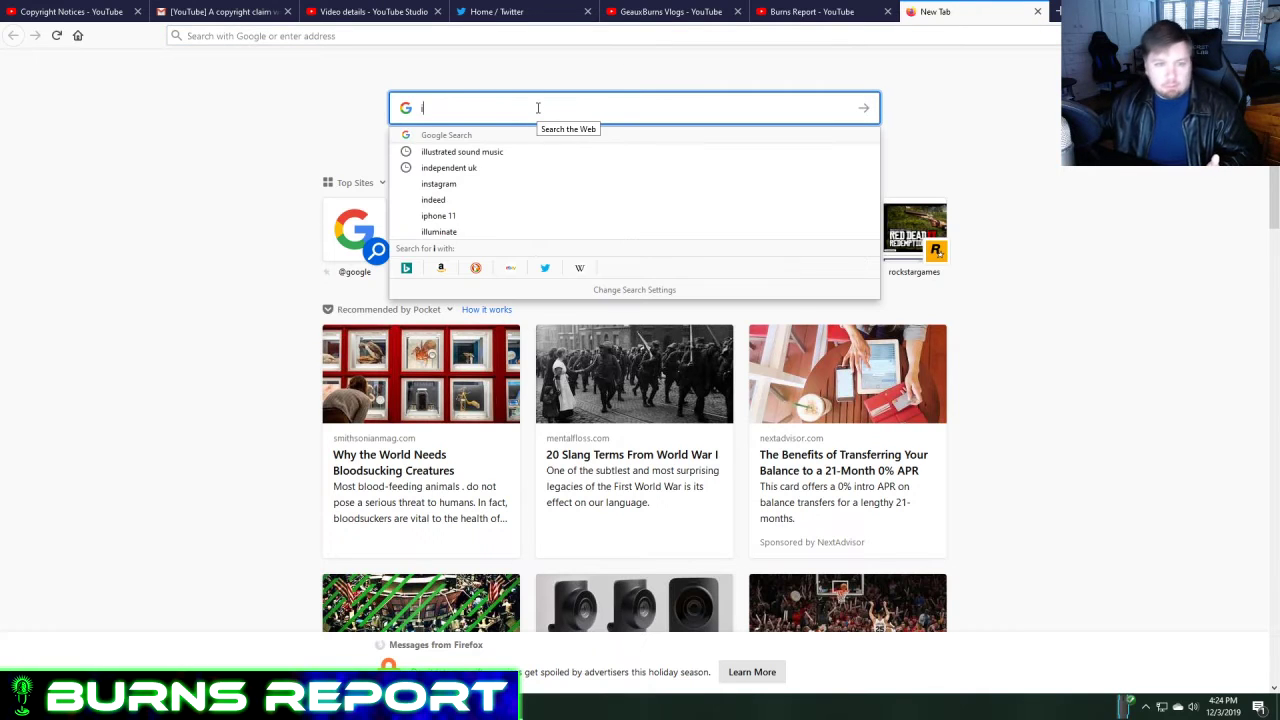
key(Down)
key(Return)
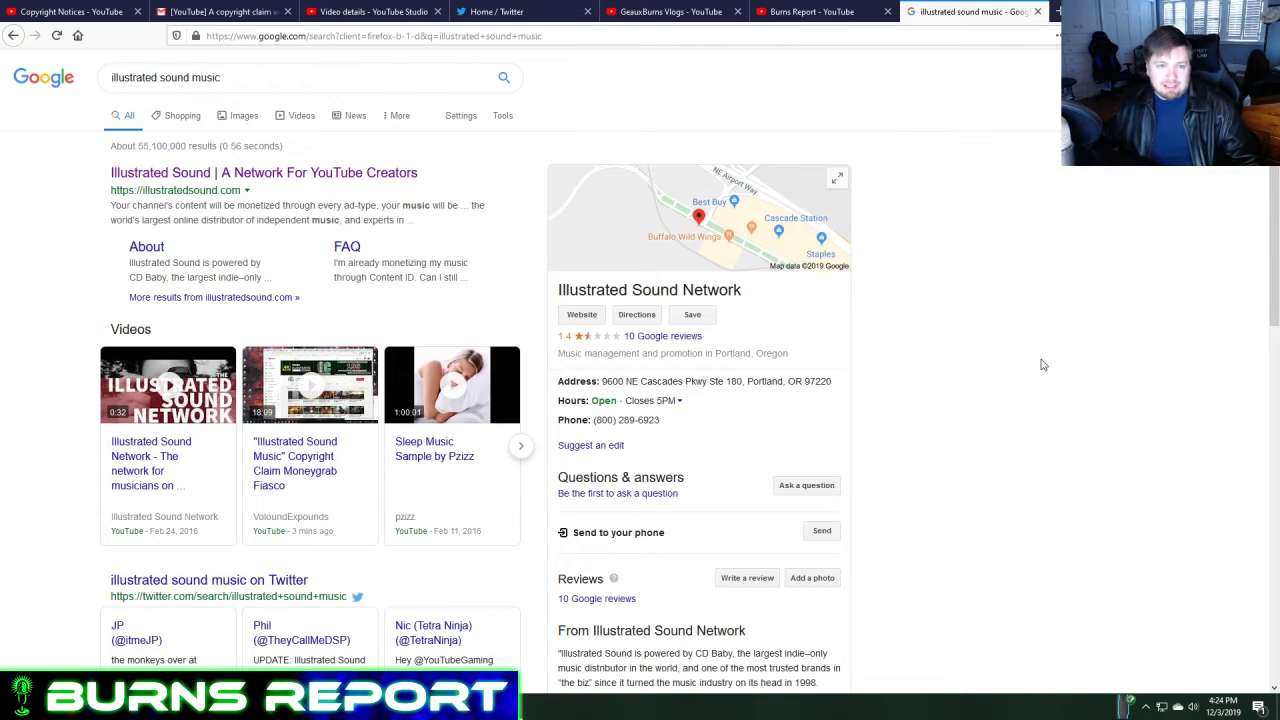
click(1037, 12)
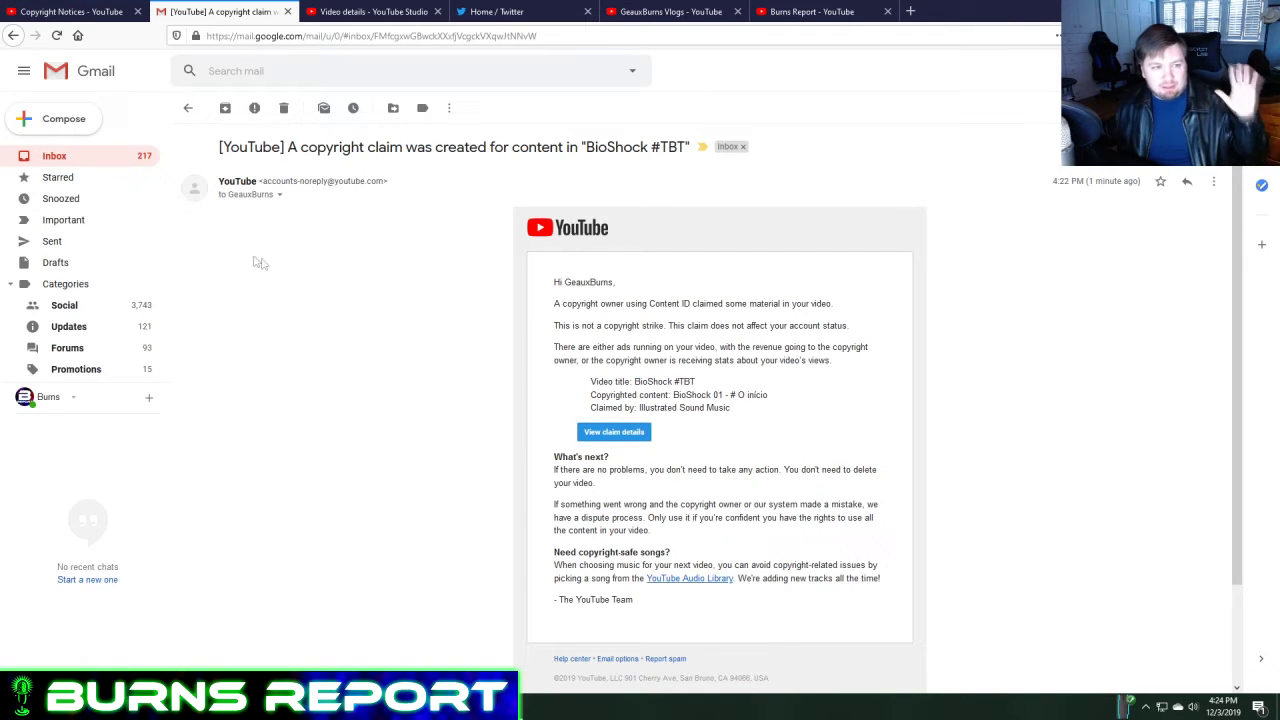
Leave the BioShock #TBT email for the inbox list, then switch to the Twitter home timeline
click(102, 161)
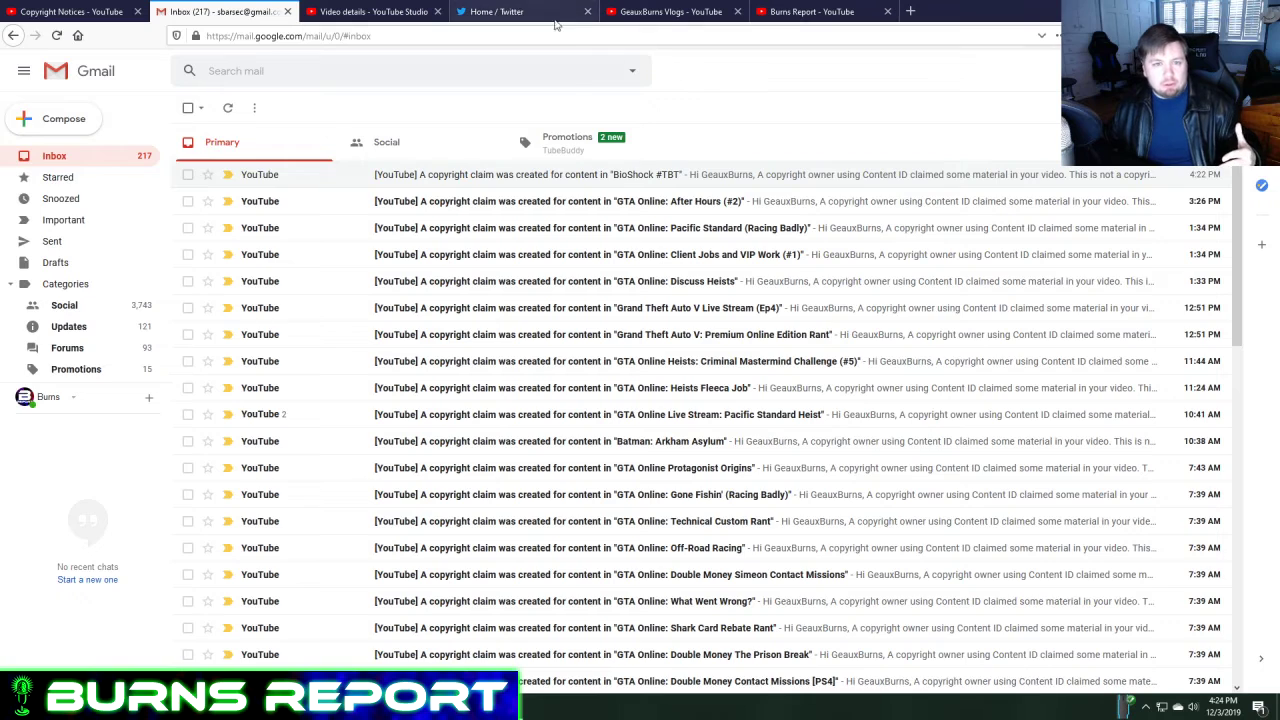
click(550, 20)
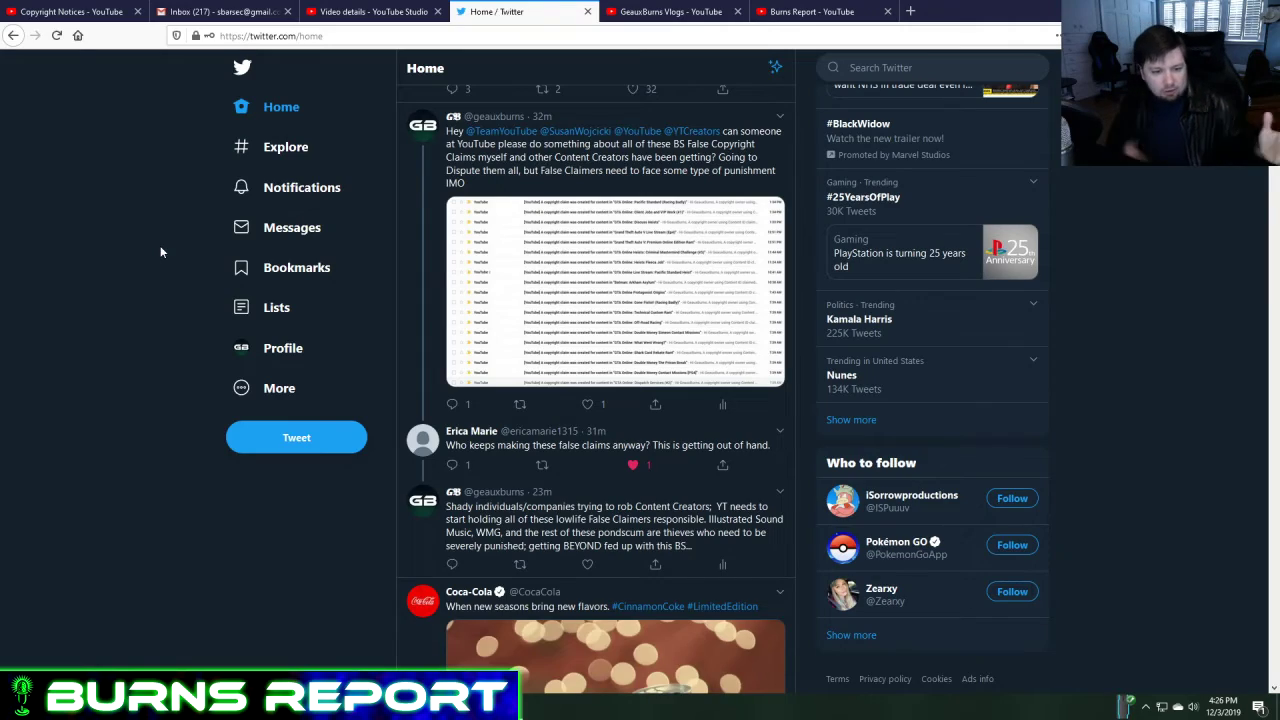
scroll(160, 252, down, 10)
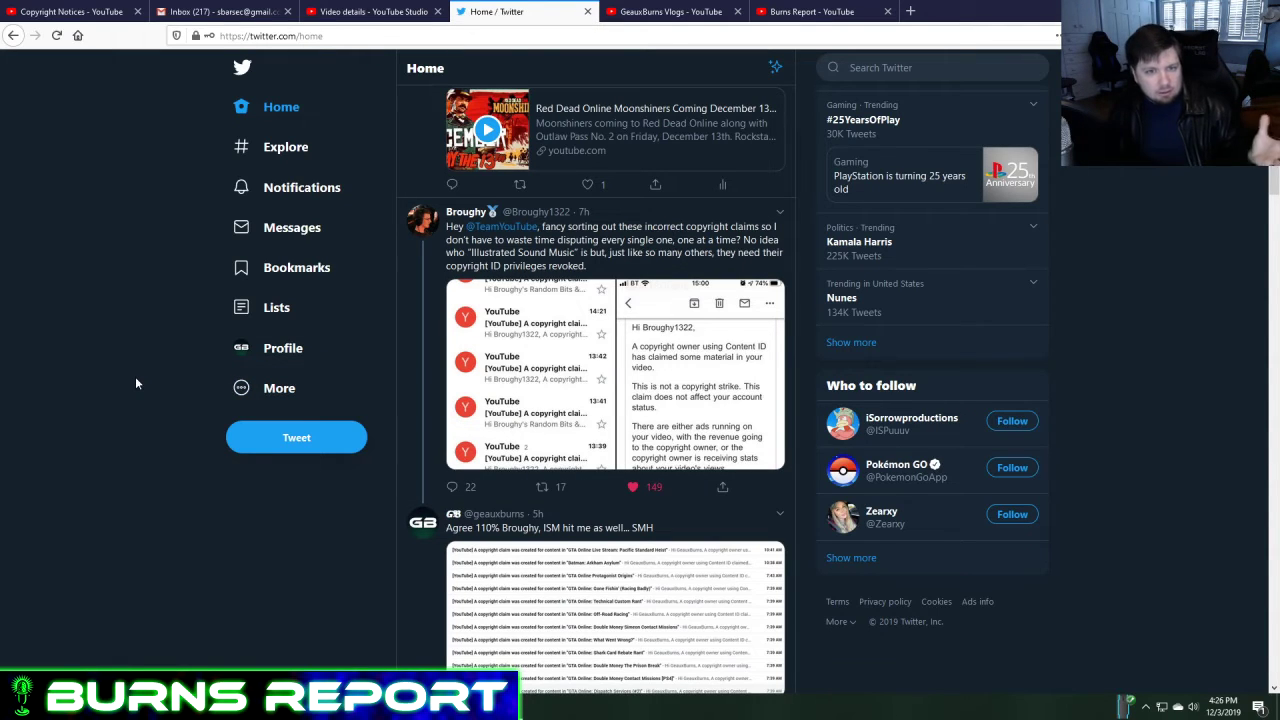
scroll(137, 383, down, 1)
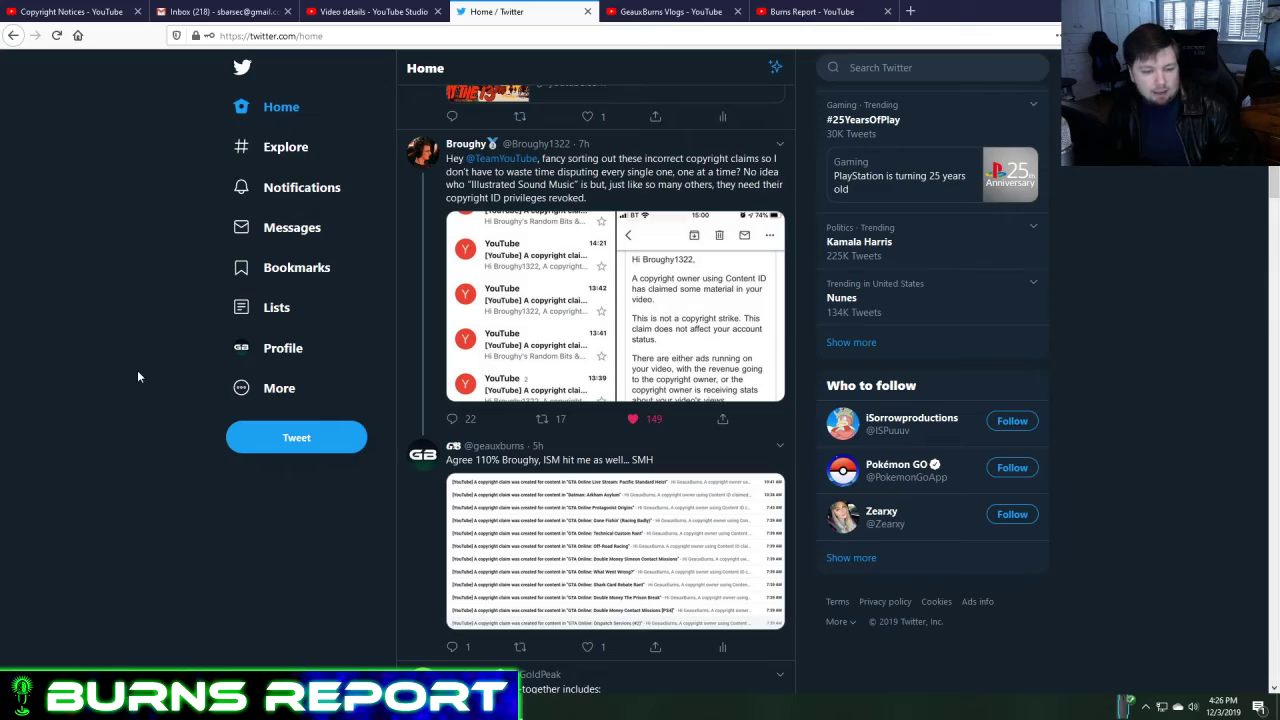
scroll(138, 376, up, 15)
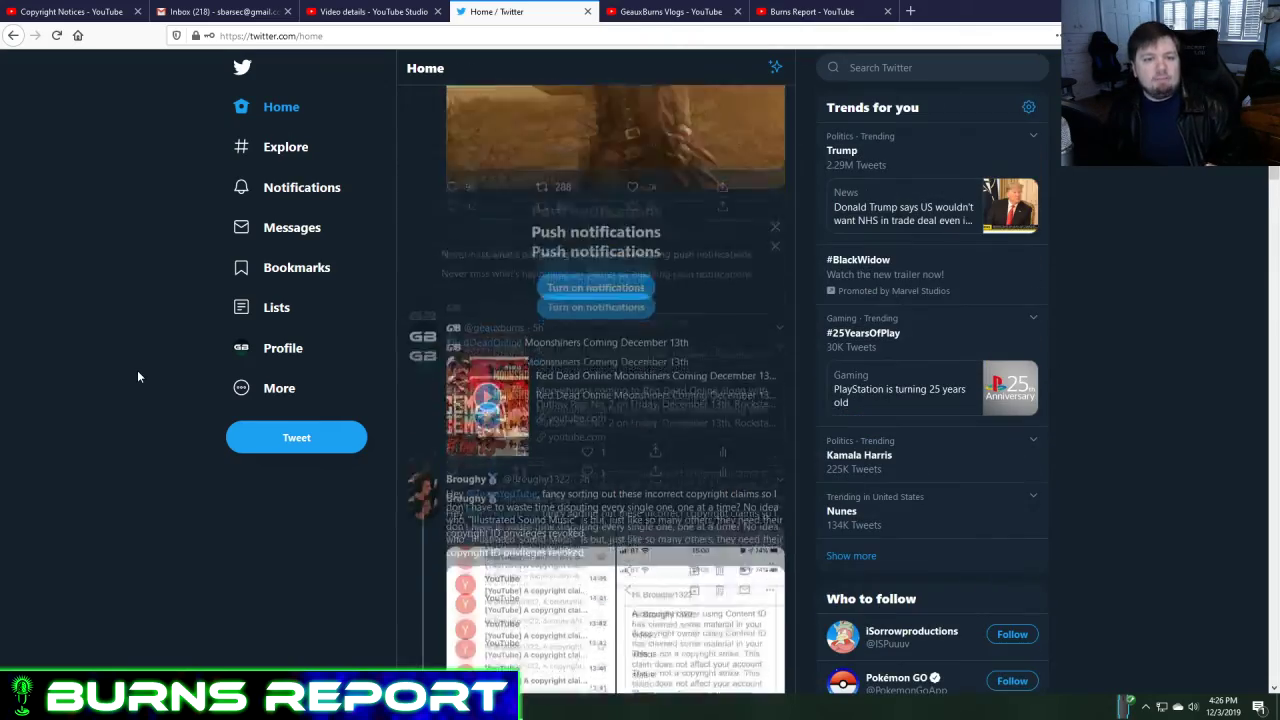
scroll(138, 376, up, 10)
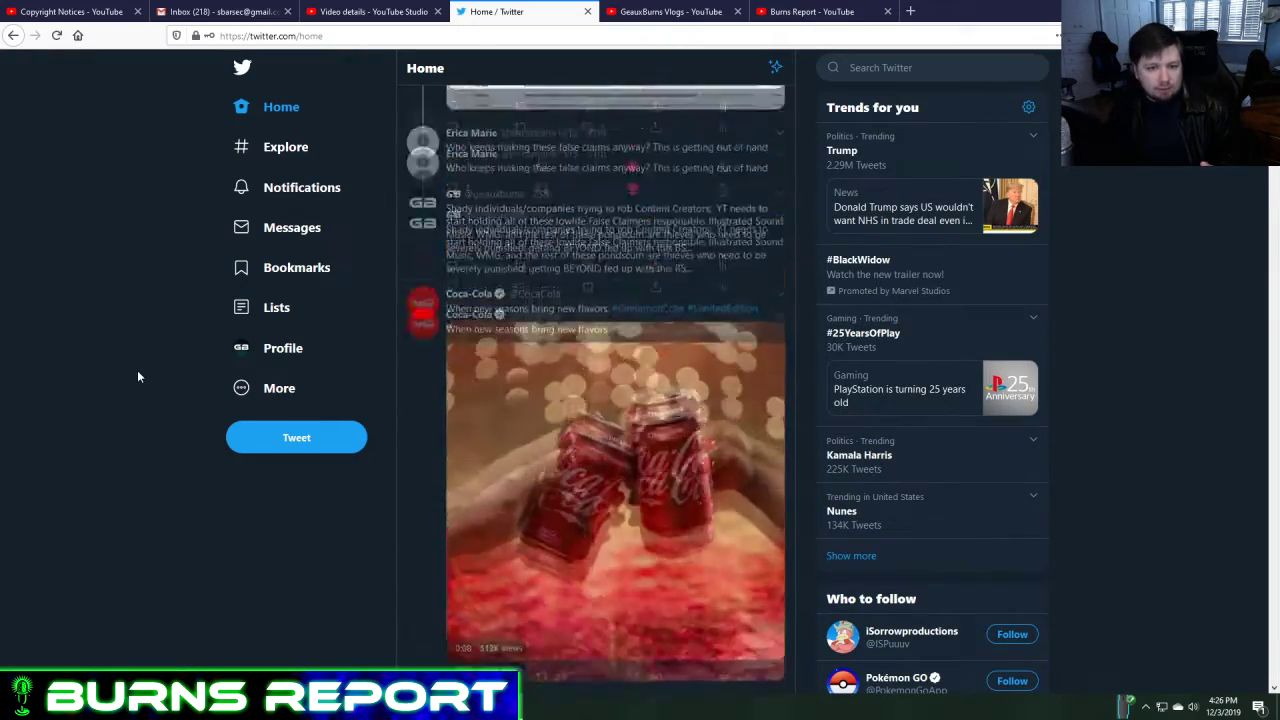
scroll(138, 376, down, 2)
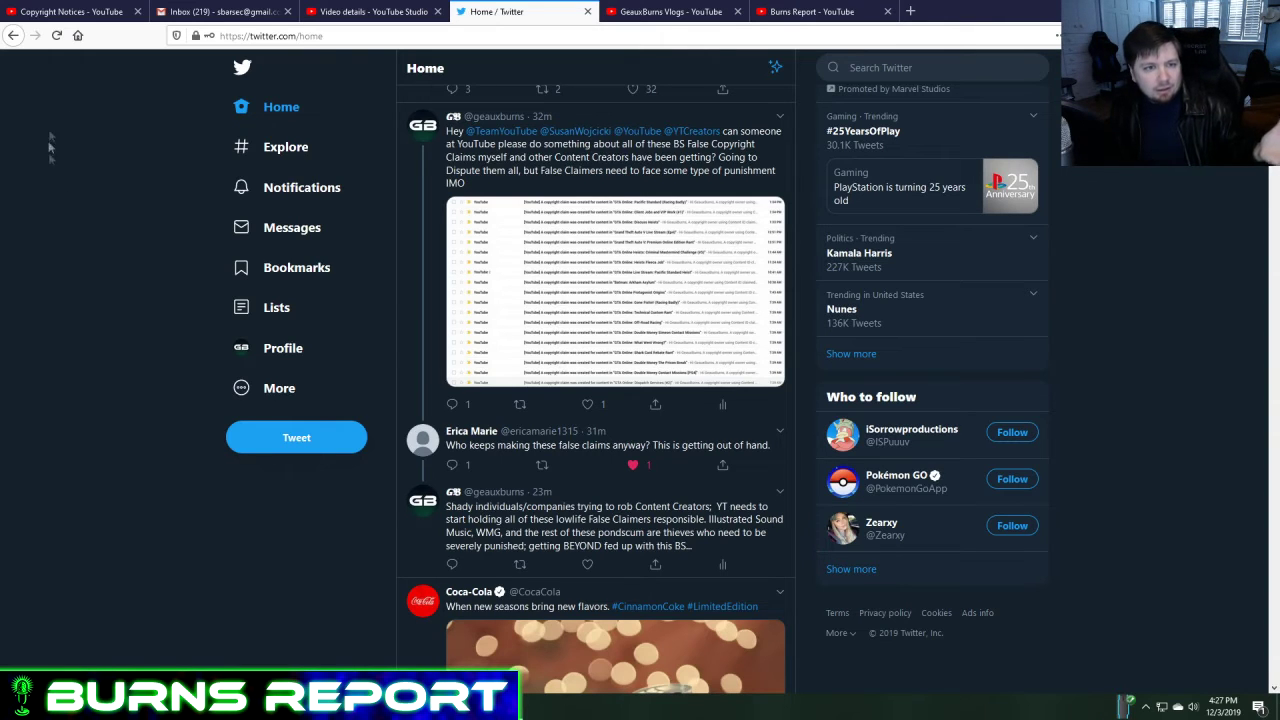
Switch back to Gmail and scroll through the new GTA Online copyright claim emails
click(182, 12)
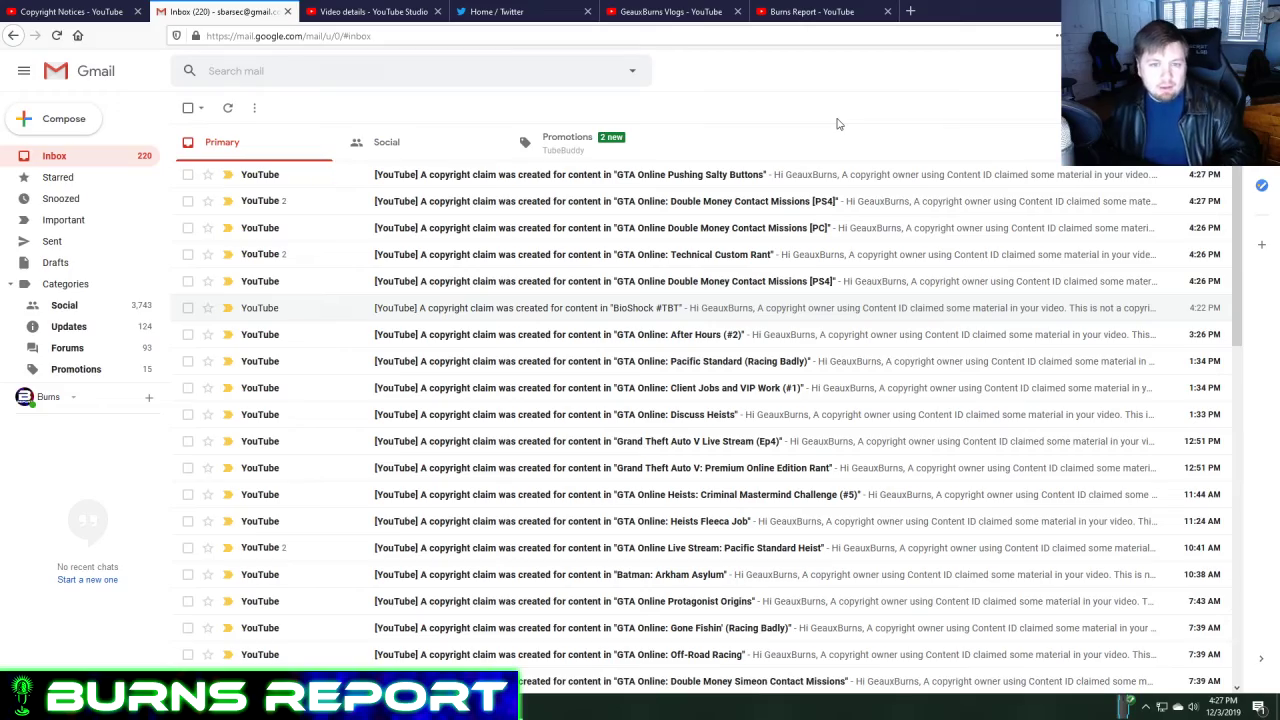
scroll(835, 128, down, 3)
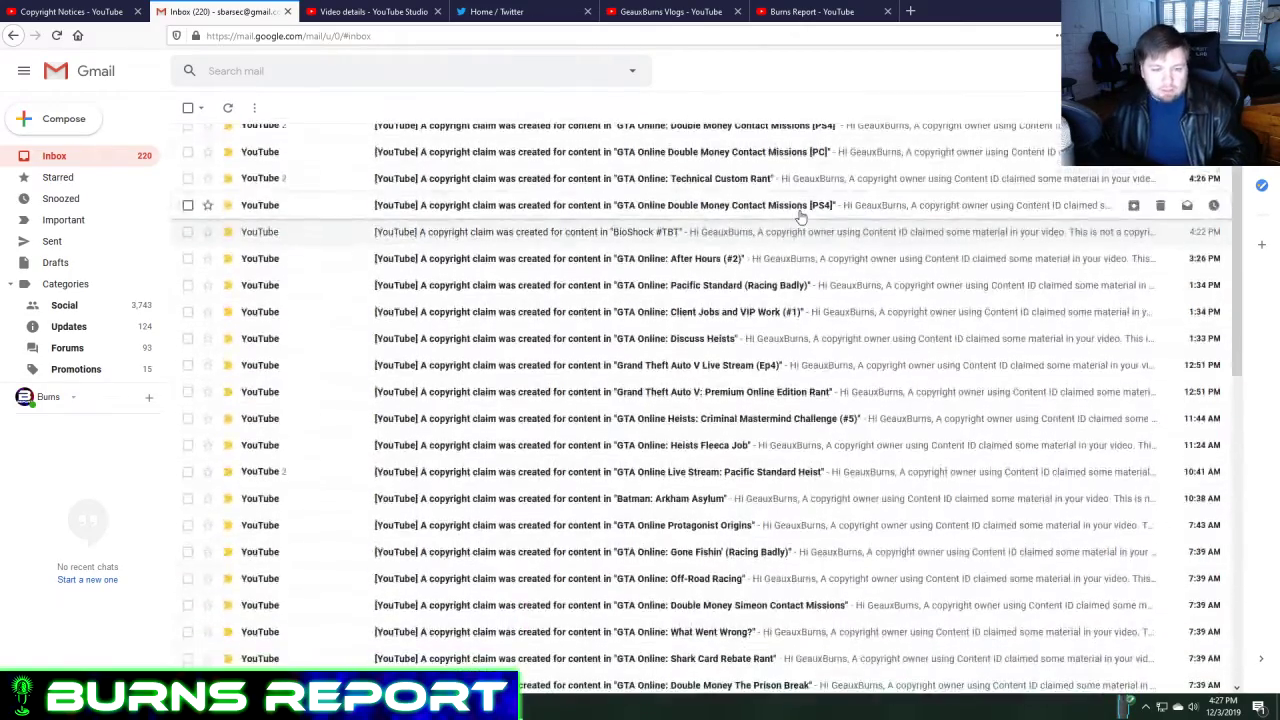
scroll(800, 217, up, 2)
scroll(800, 217, up, 3)
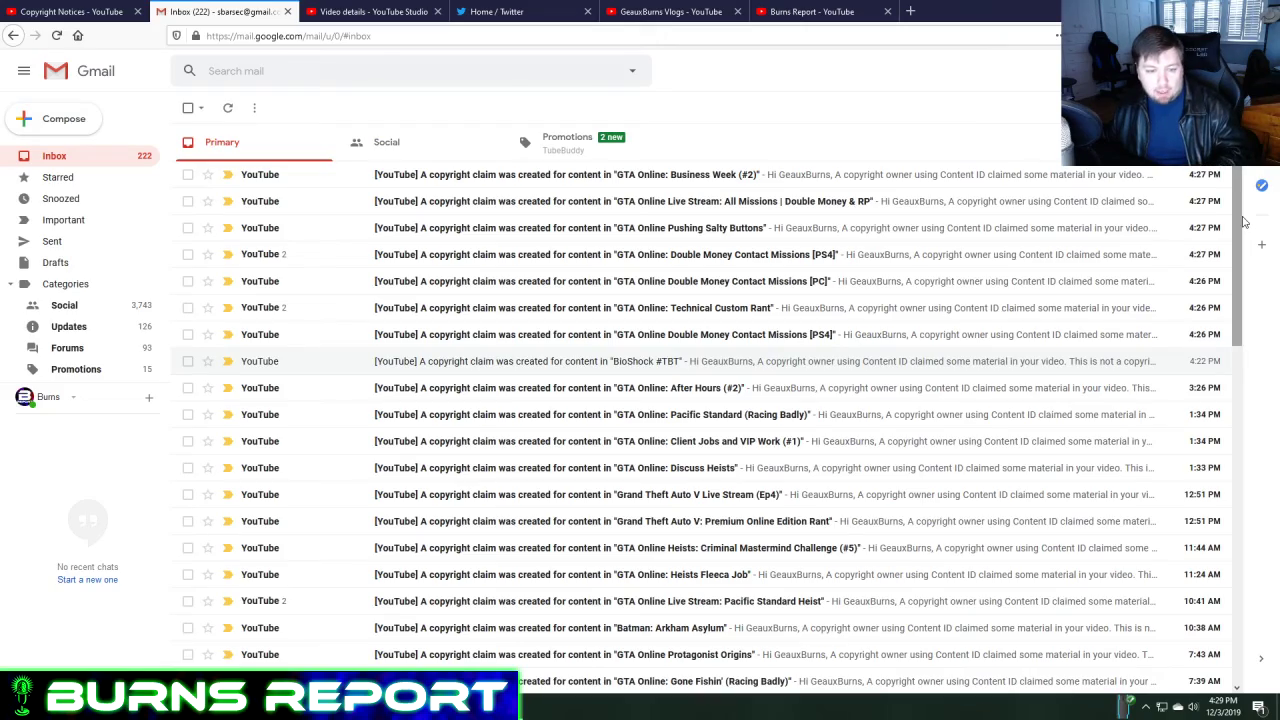
scroll(1245, 221, down, 1)
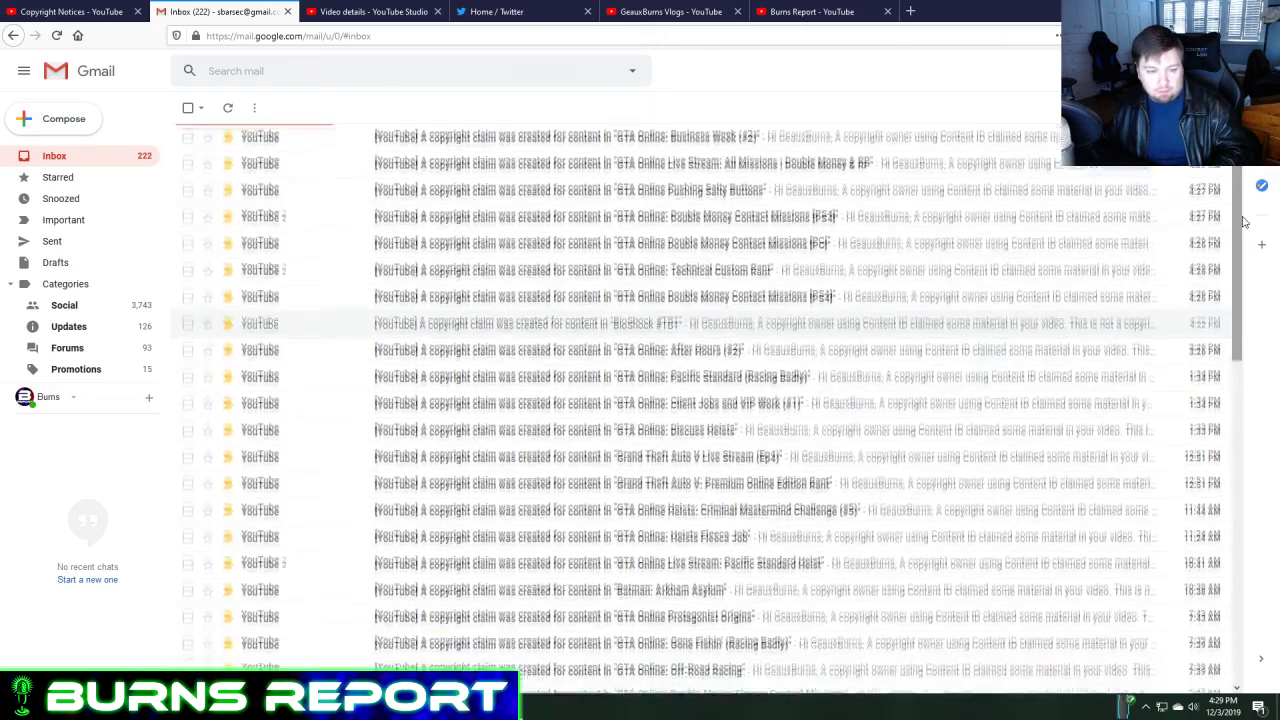
scroll(1244, 221, down, 1)
scroll(1244, 221, up, 2)
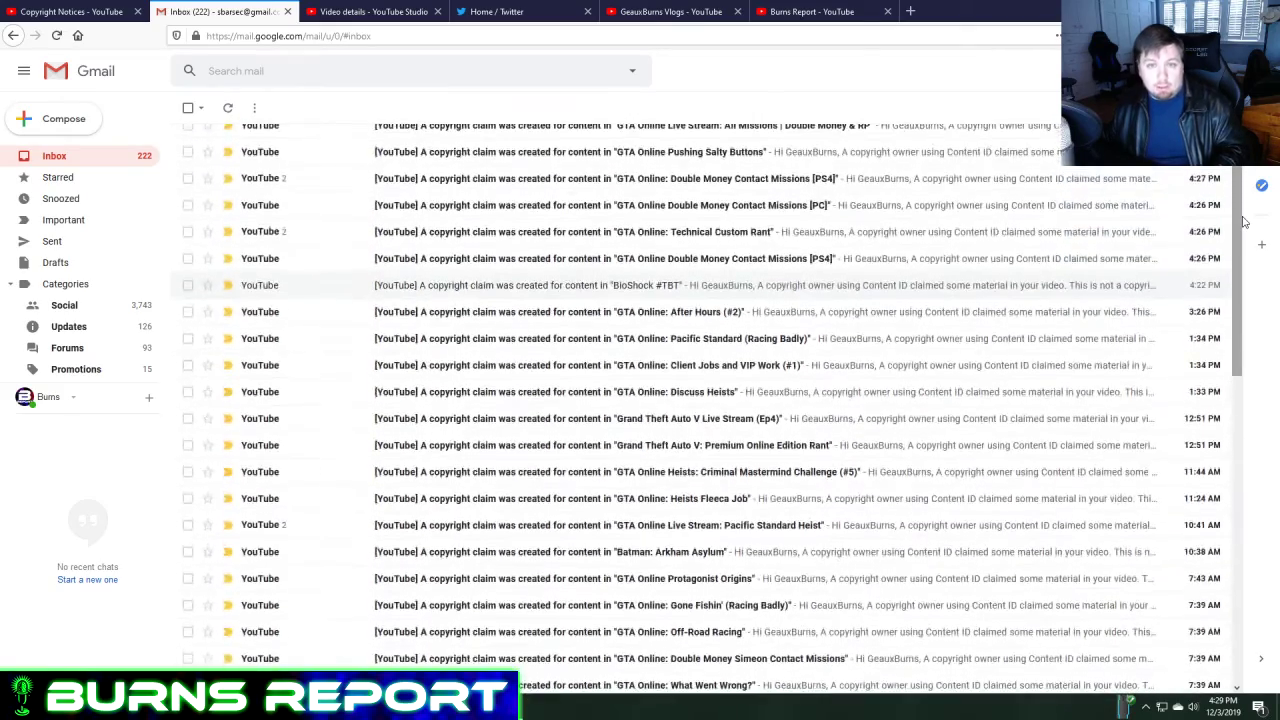
scroll(1244, 221, up, 1)
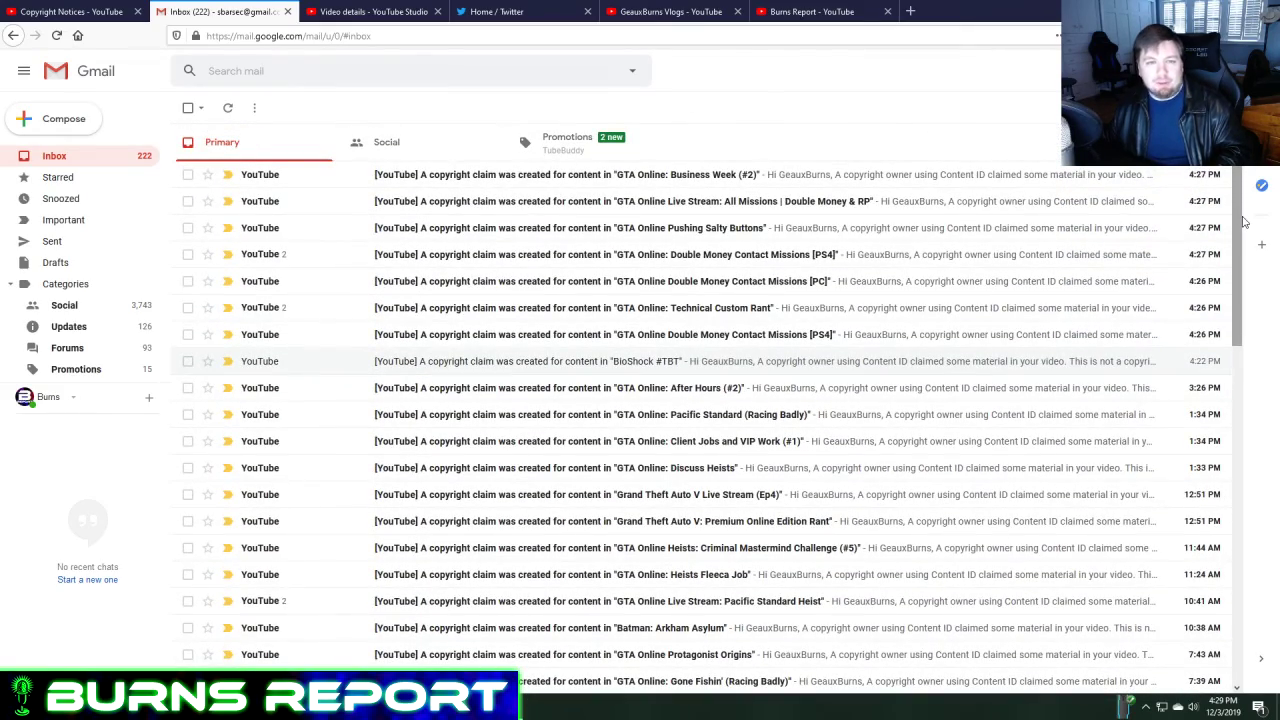